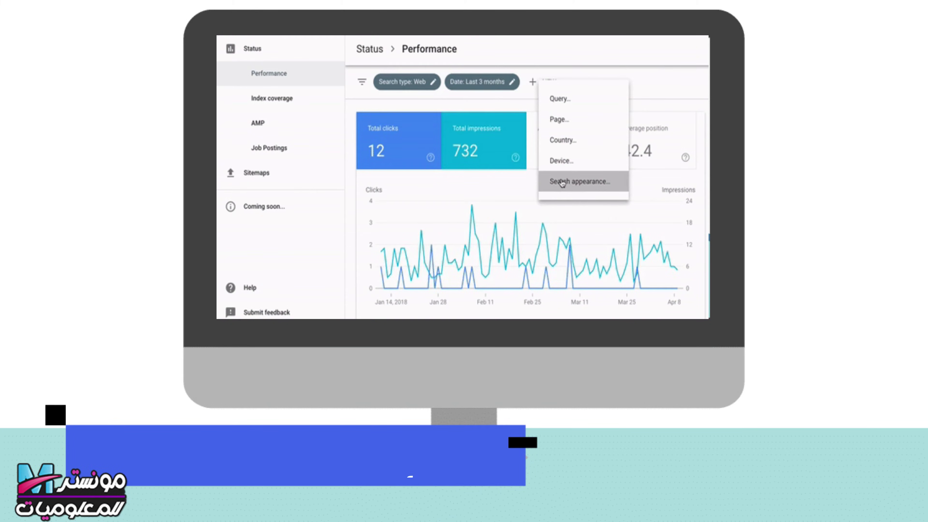
Filter the performance report by the AMP article search appearance
click(559, 182)
click(374, 203)
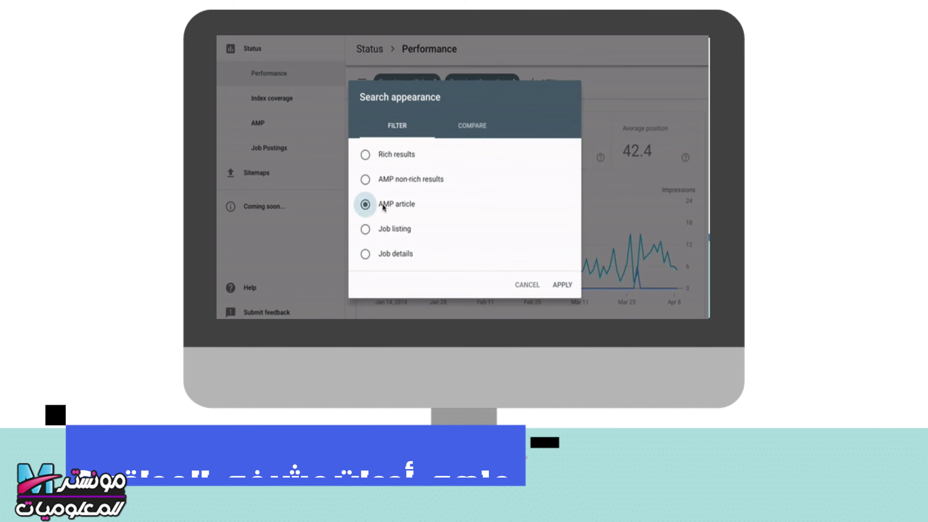
click(556, 287)
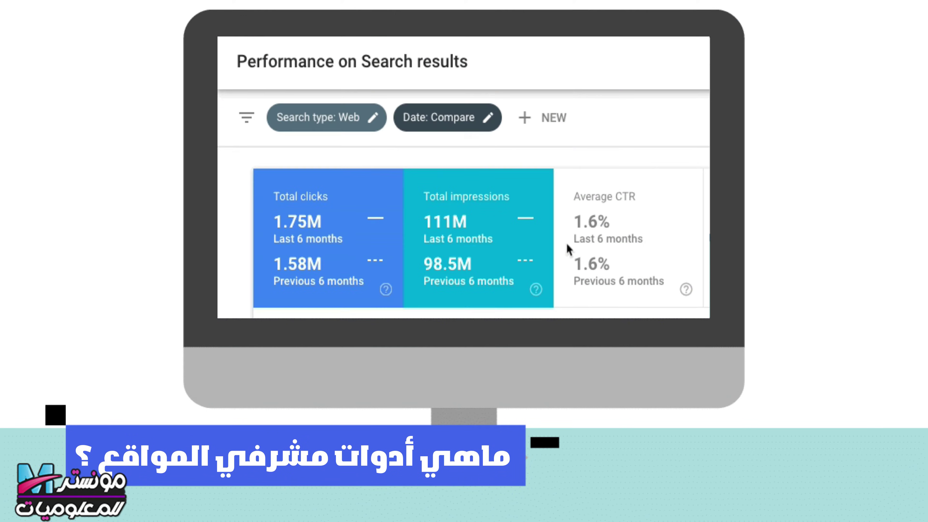
click(506, 215)
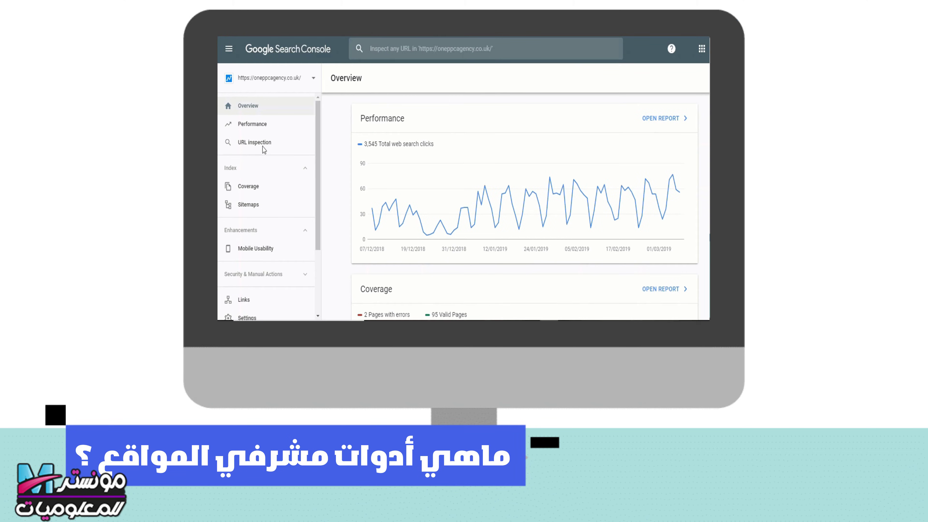
Open the Performance report and add average CTR and average position to the chart
click(262, 128)
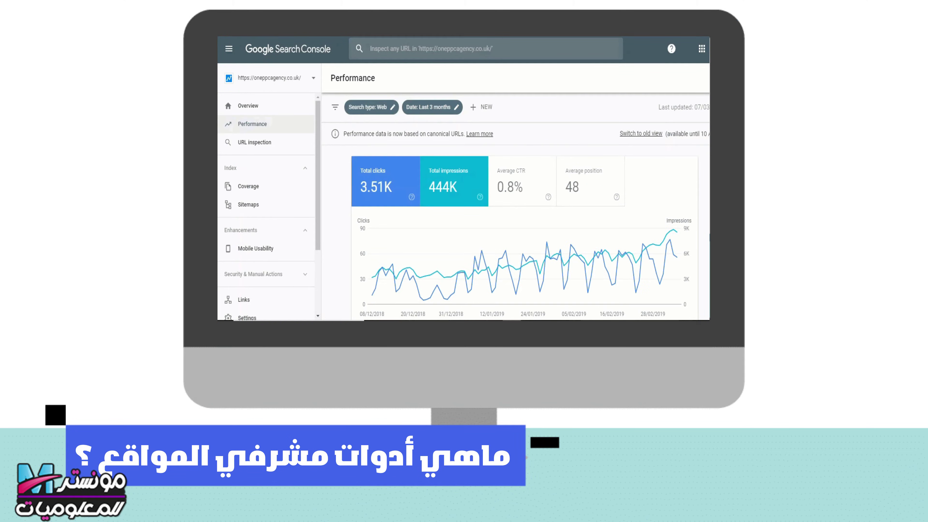
scroll(519, 219, down, 2)
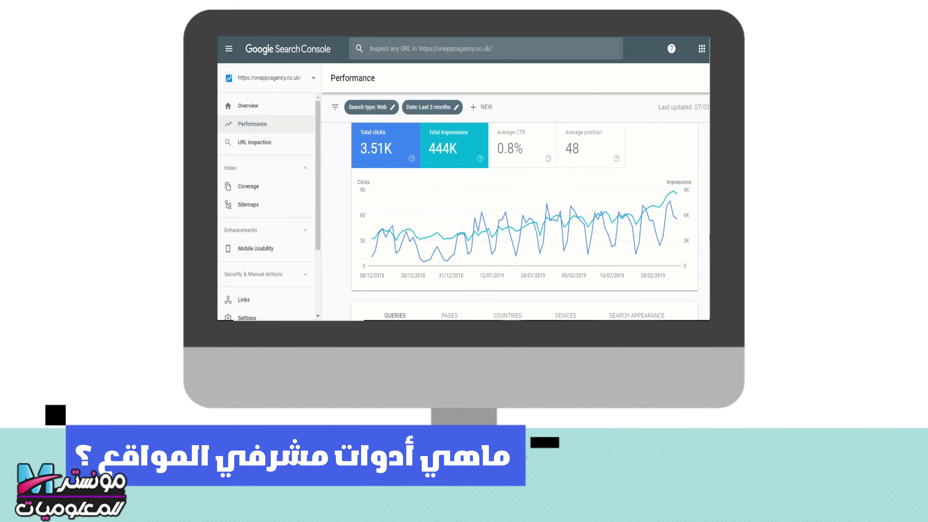
scroll(525, 220, down, 5)
scroll(525, 219, up, 5)
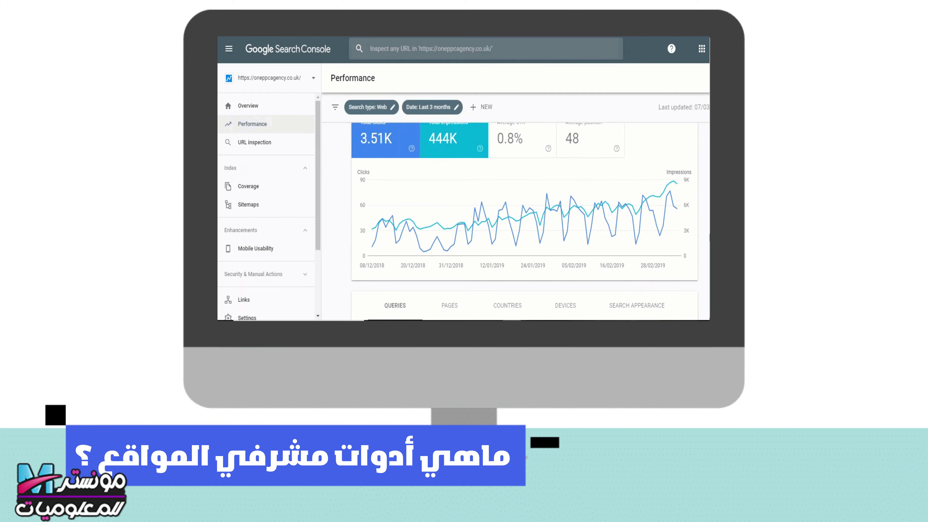
click(526, 142)
click(588, 143)
scroll(584, 147, up, 1)
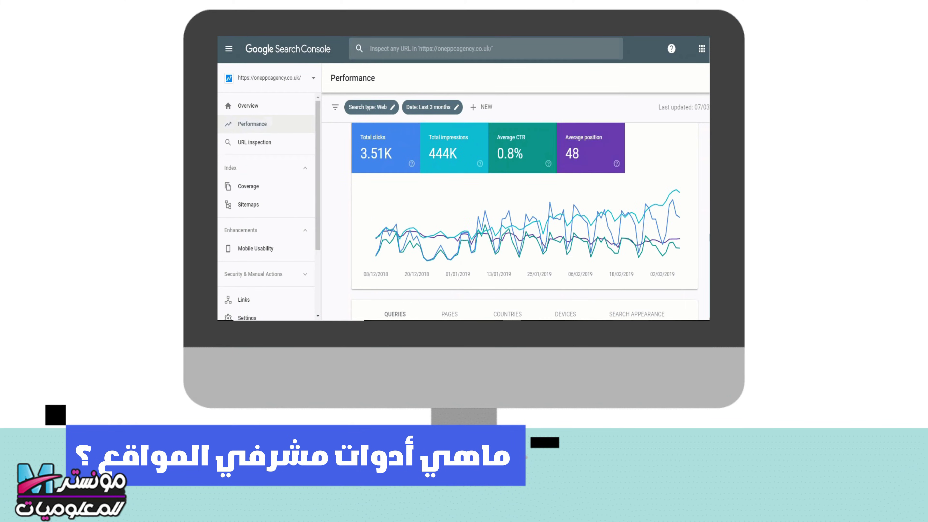
Sort the search queries table by impressions and look through its rows
scroll(525, 219, down, 5)
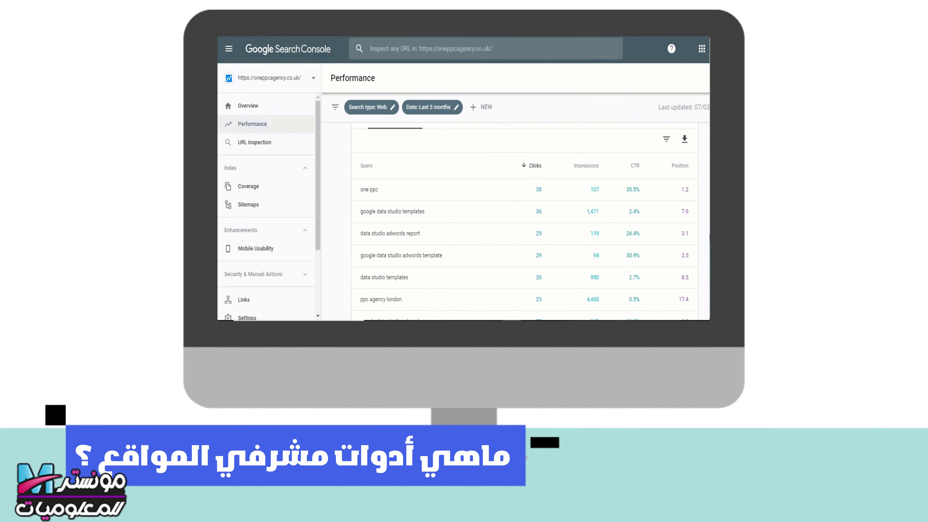
click(577, 137)
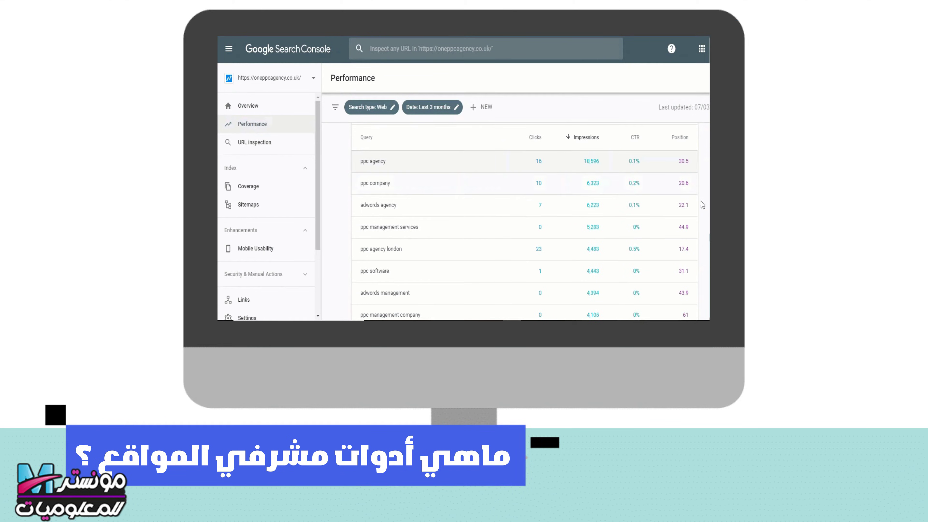
scroll(573, 134, down, 1)
scroll(525, 219, down, 3)
scroll(515, 219, up, 10)
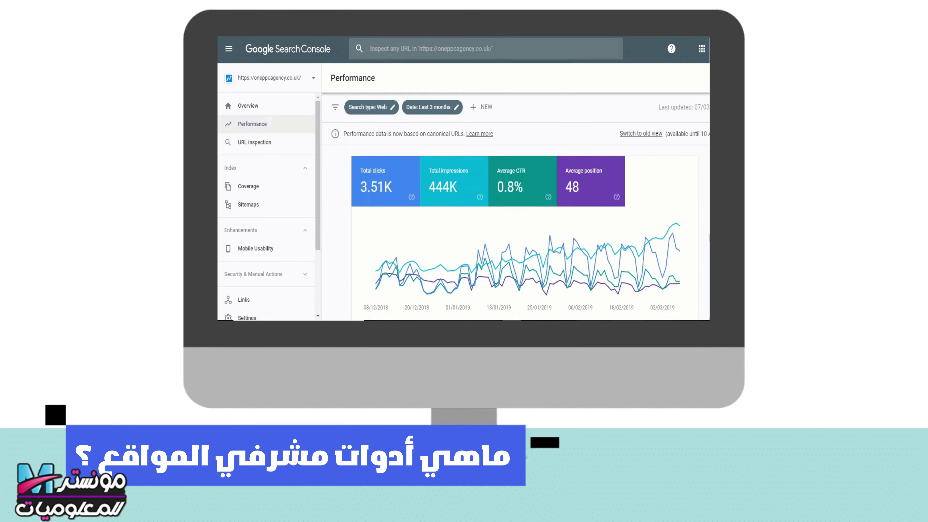
Show the performance breakdown by country and look through the country list
scroll(515, 219, down, 5)
click(507, 198)
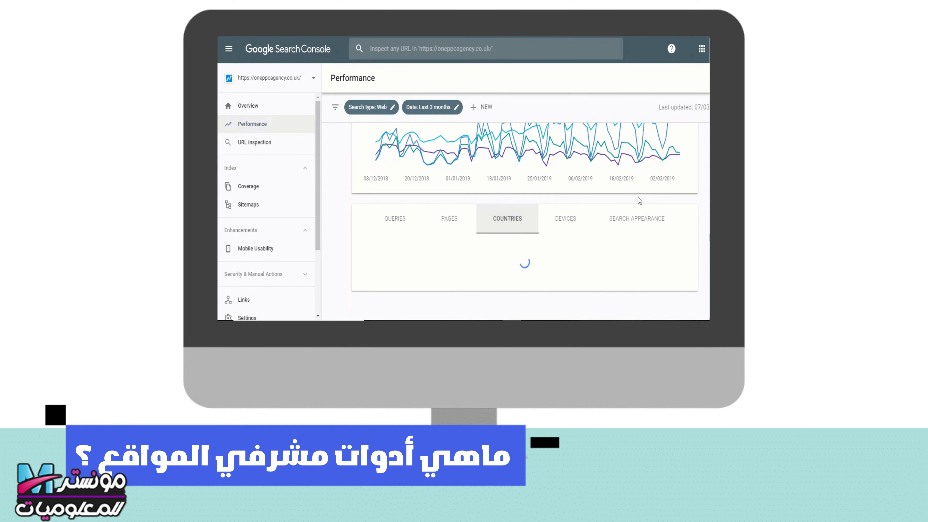
scroll(515, 219, down, 2)
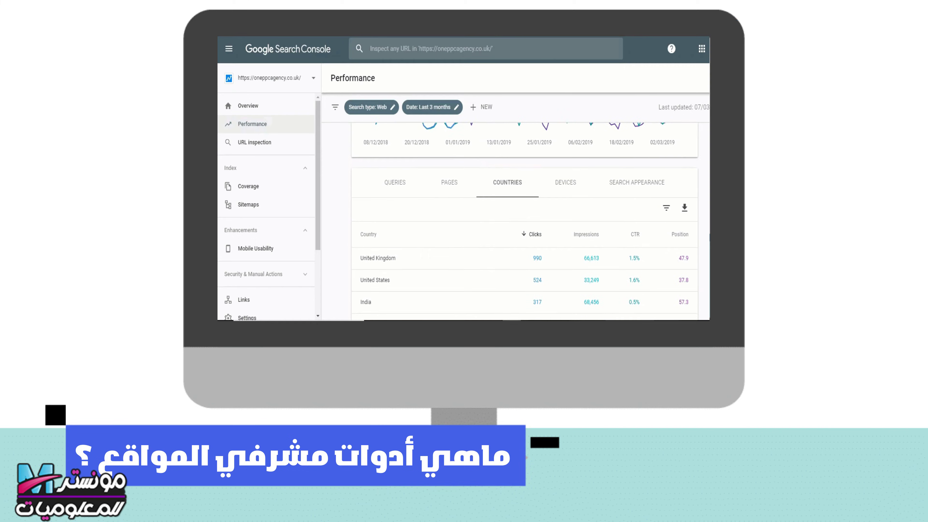
scroll(524, 221, down, 1)
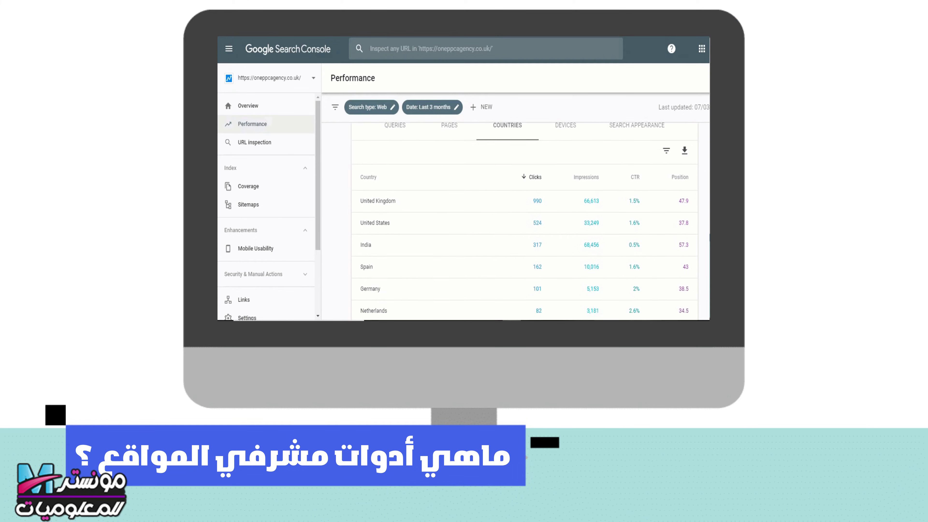
scroll(615, 172, up, 2)
View the performance breakdowns by device and by search appearance
click(565, 158)
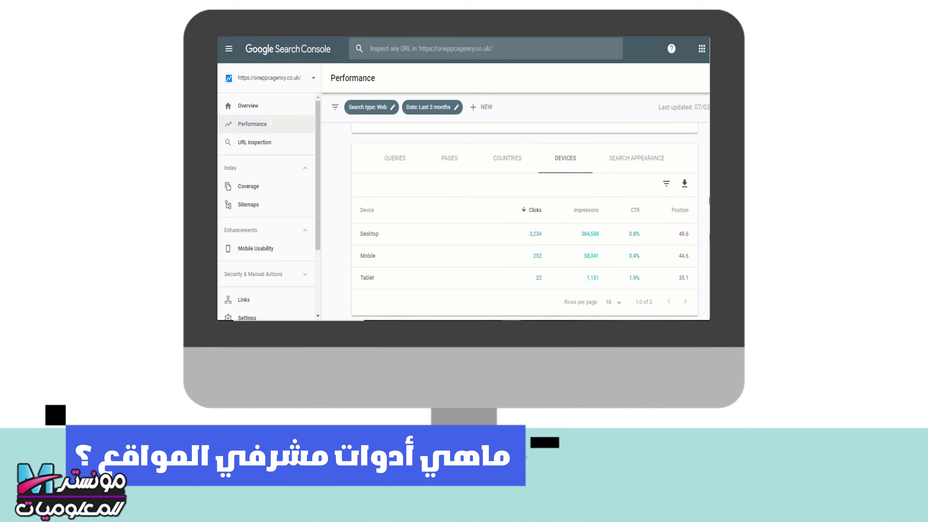
scroll(581, 160, down, 1)
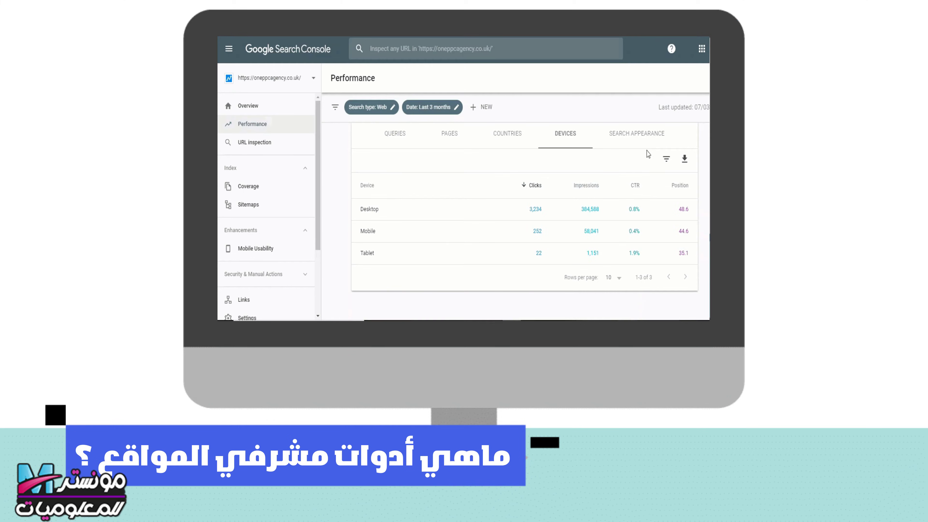
click(640, 139)
scroll(640, 140, up, 2)
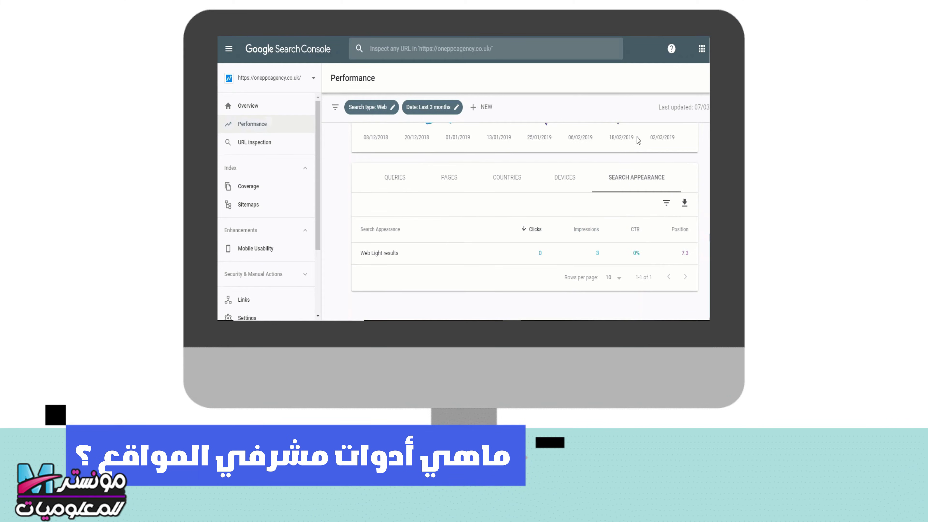
click(567, 177)
scroll(568, 177, down, 2)
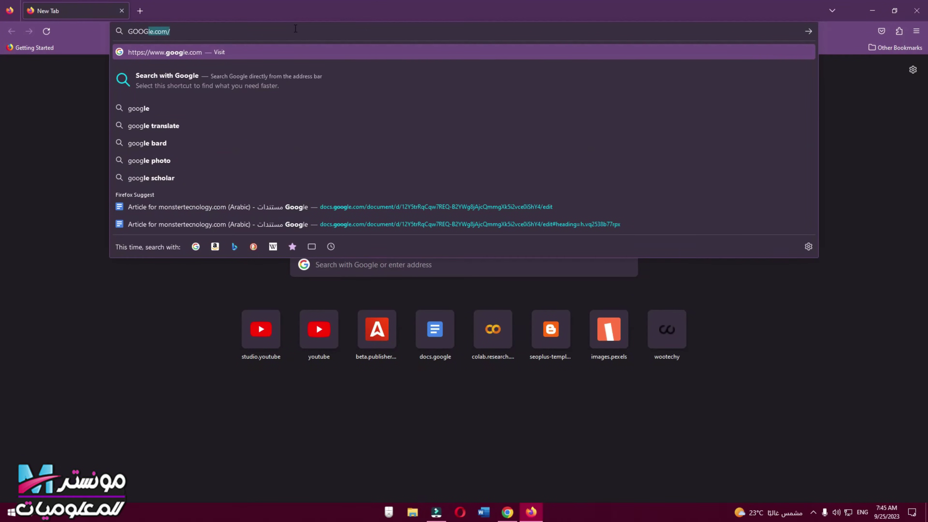
In Firefox, search the web for "GOOGLE CONSLE" and open the Google Search Console welcome page
text(CONSLE)
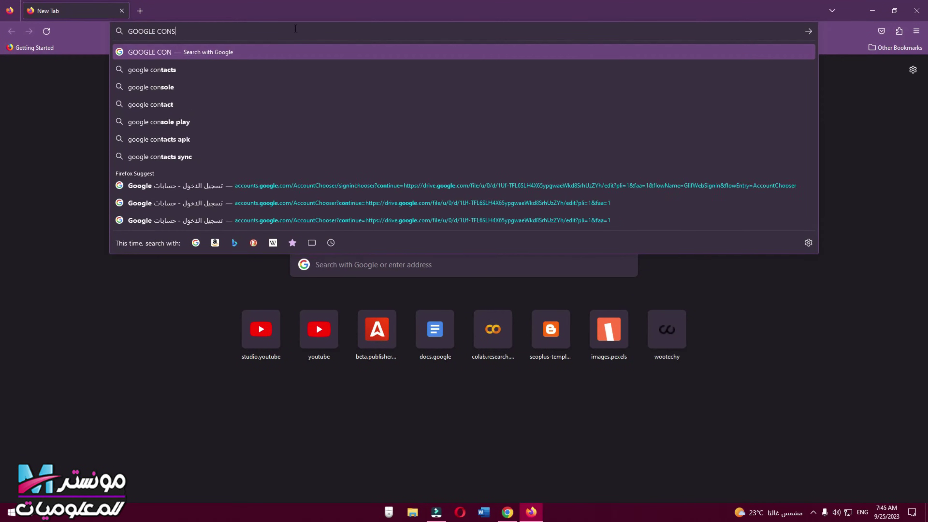
key(Return)
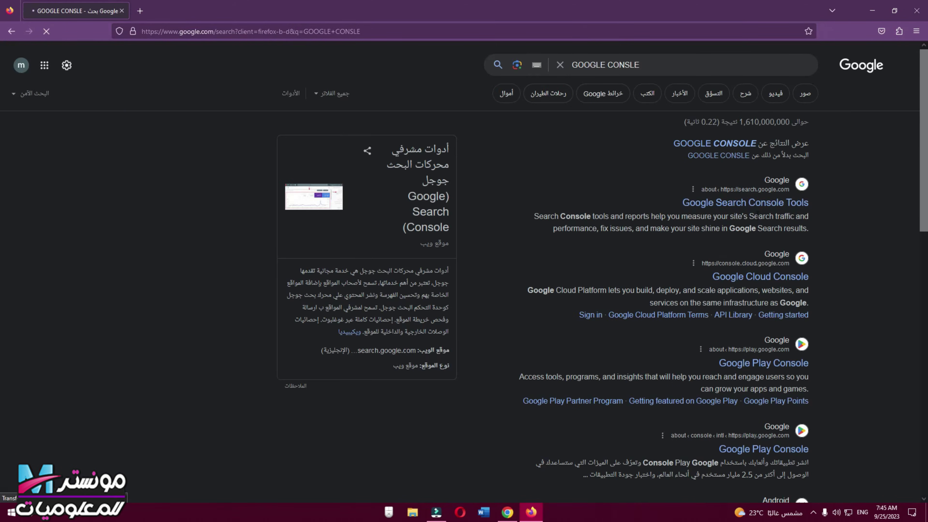
click(749, 208)
click(742, 297)
Submit AM-SITE.COM as a domain property and continue to its ownership verification
click(591, 298)
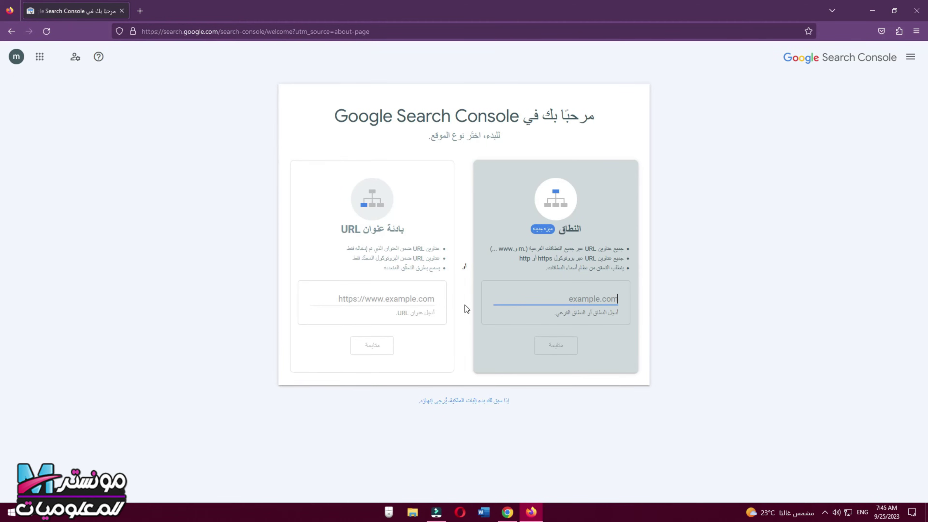
click(334, 300)
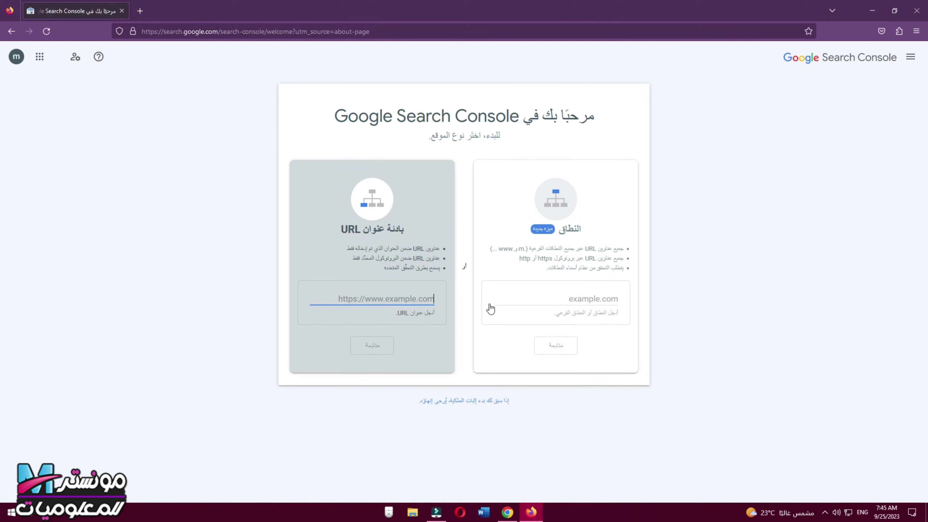
click(456, 296)
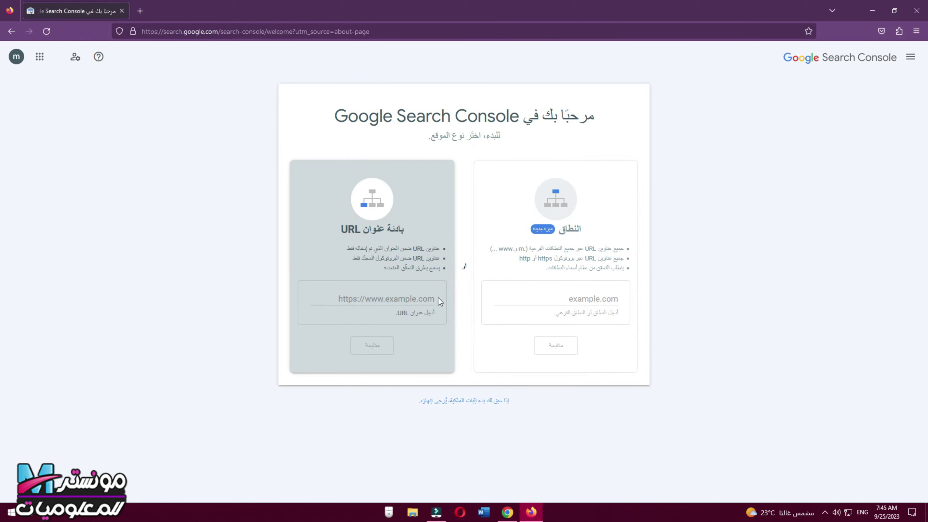
click(384, 299)
click(535, 300)
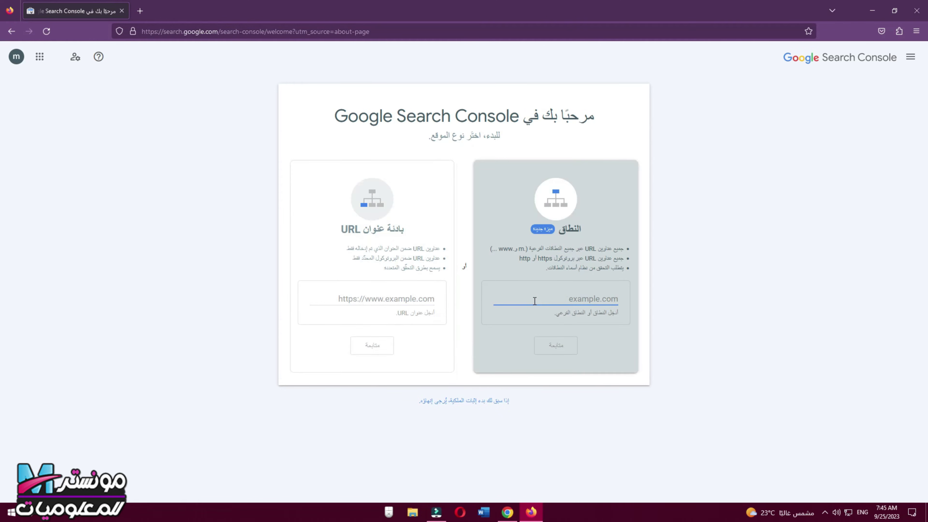
text(AM-SITE.COM)
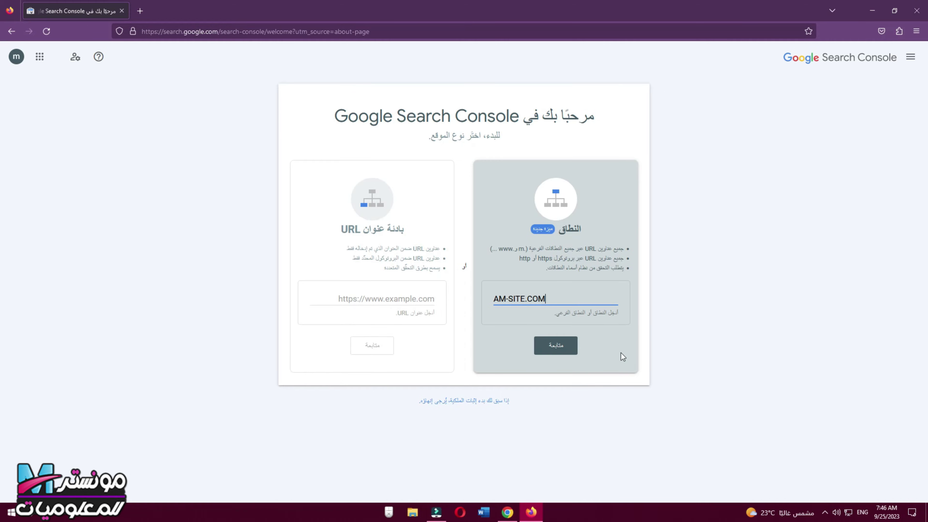
click(563, 351)
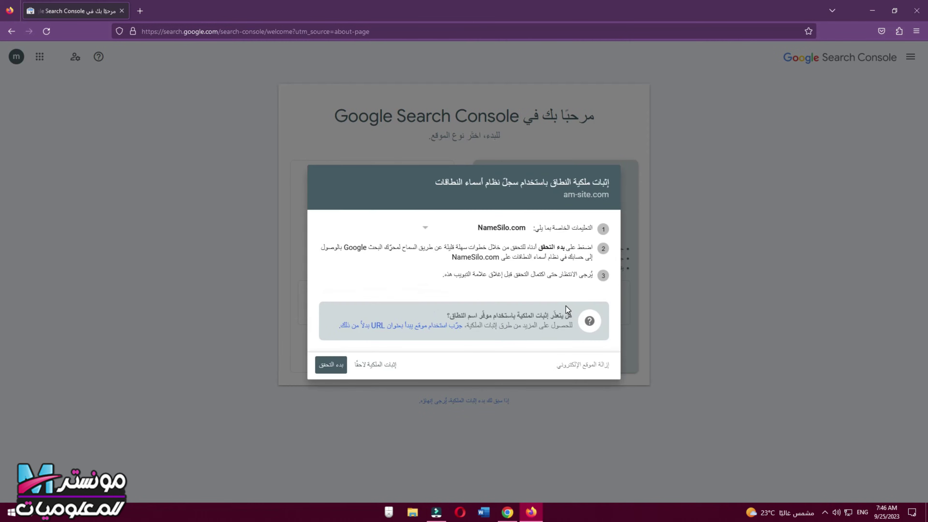
Set the verification instructions to any DNS provider instead of NameSilo.com
click(436, 235)
click(452, 237)
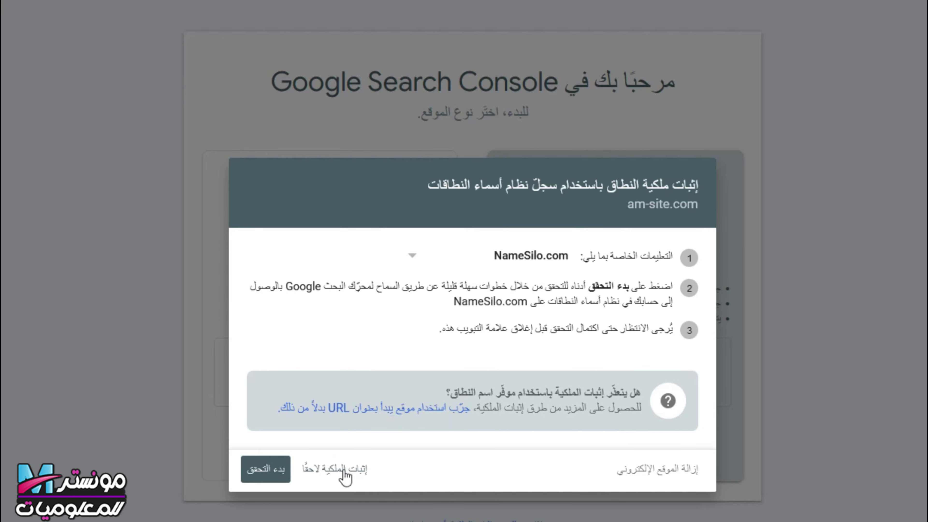
triple_click(654, 182)
click(515, 187)
click(529, 257)
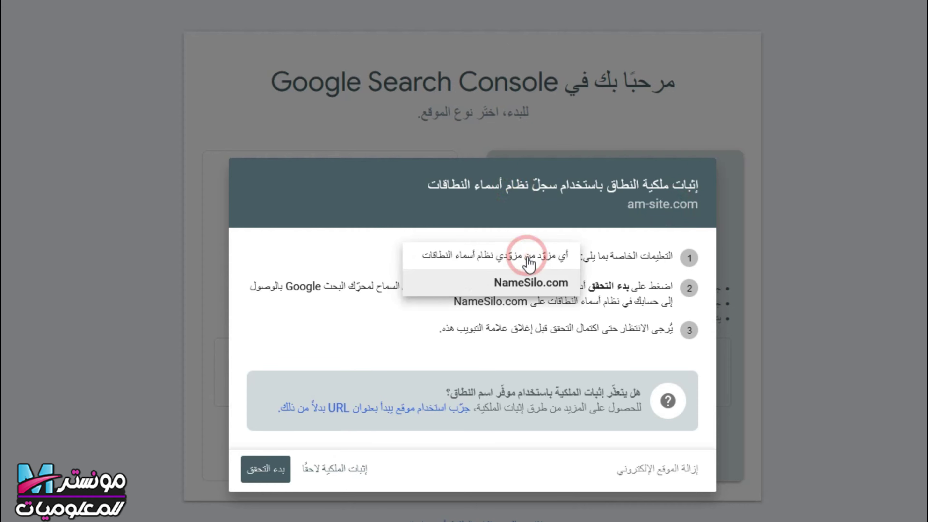
click(529, 260)
Highlight the TXT verification record value provided for am-site.com
drag(447, 336, 601, 340)
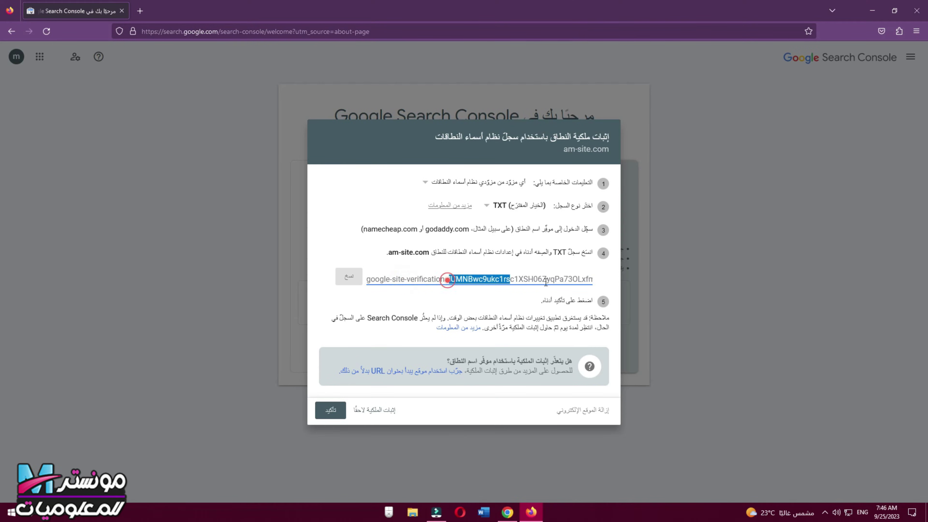
drag(545, 281, 624, 285)
triple_click(508, 279)
click(442, 279)
Change the DNS record type to CNAME, copy the CNAME label/host value, and postpone the ownership verification
click(488, 205)
click(510, 224)
double_click(485, 267)
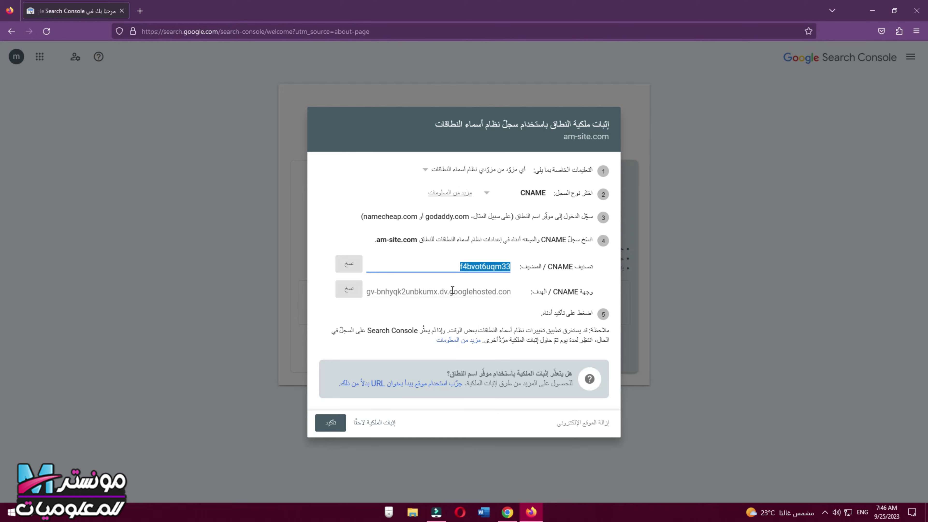
right_click(484, 270)
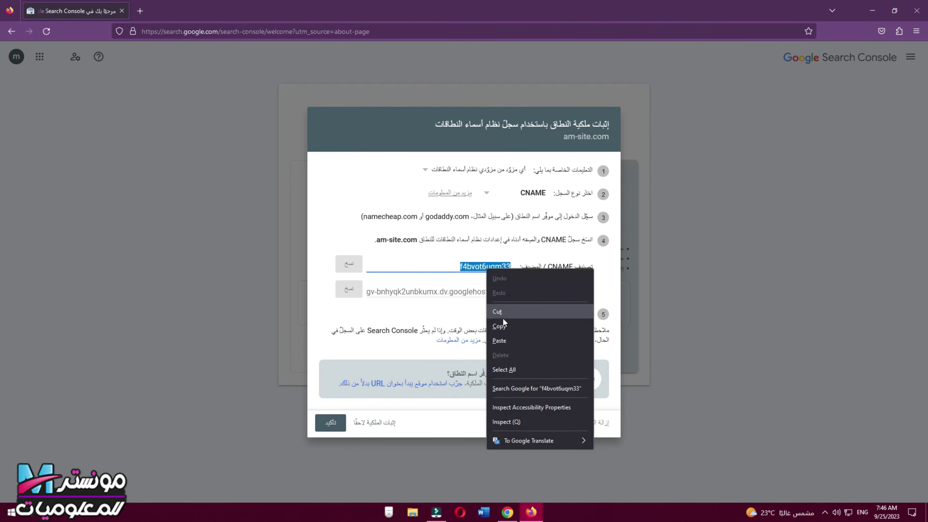
click(511, 325)
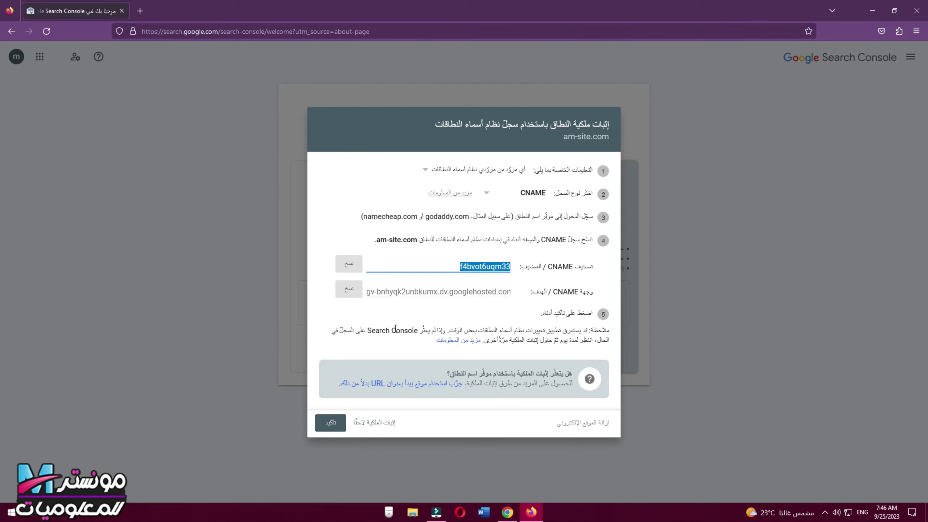
click(384, 425)
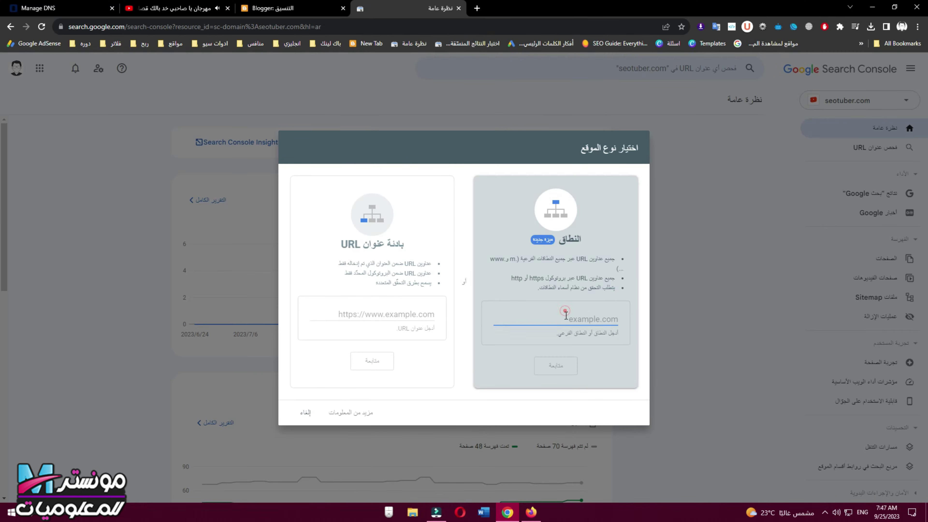
key(ctrl+v)
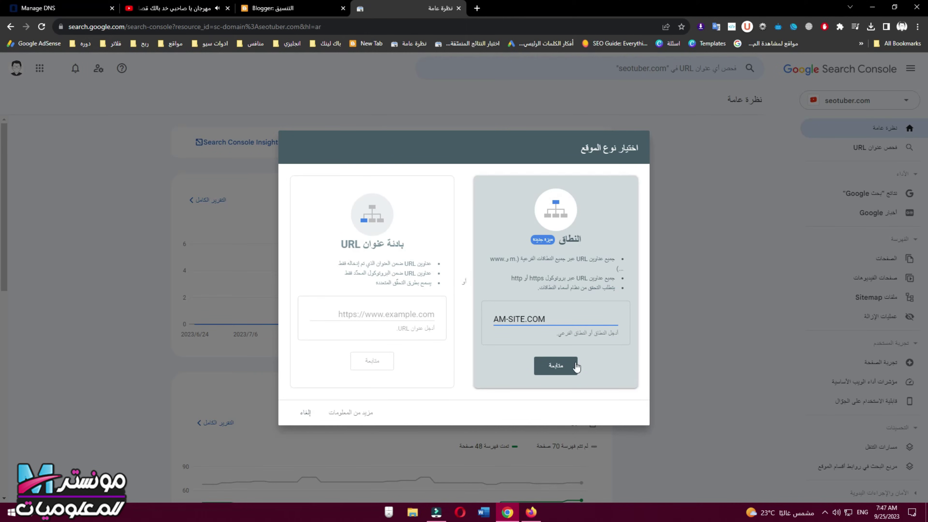
click(427, 316)
key(ctrl+v)
click(312, 315)
text(WWW.)
click(411, 317)
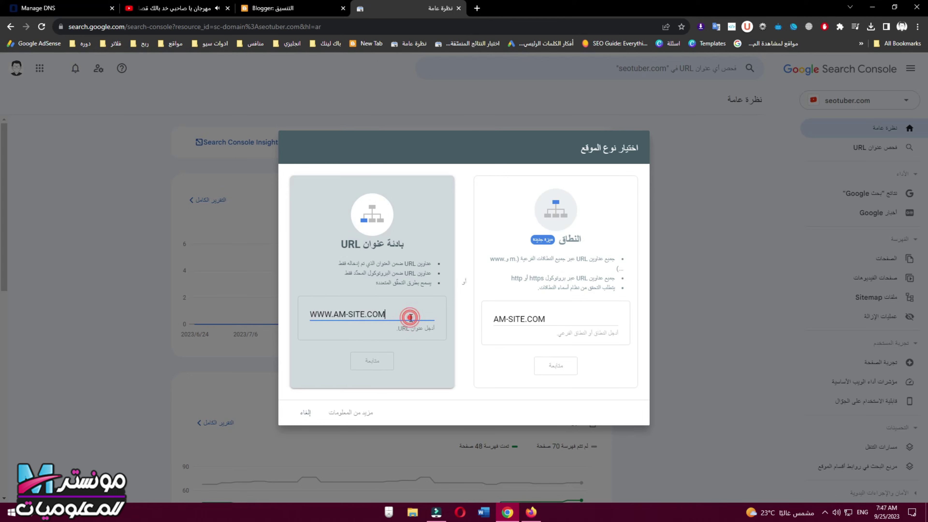
click(523, 320)
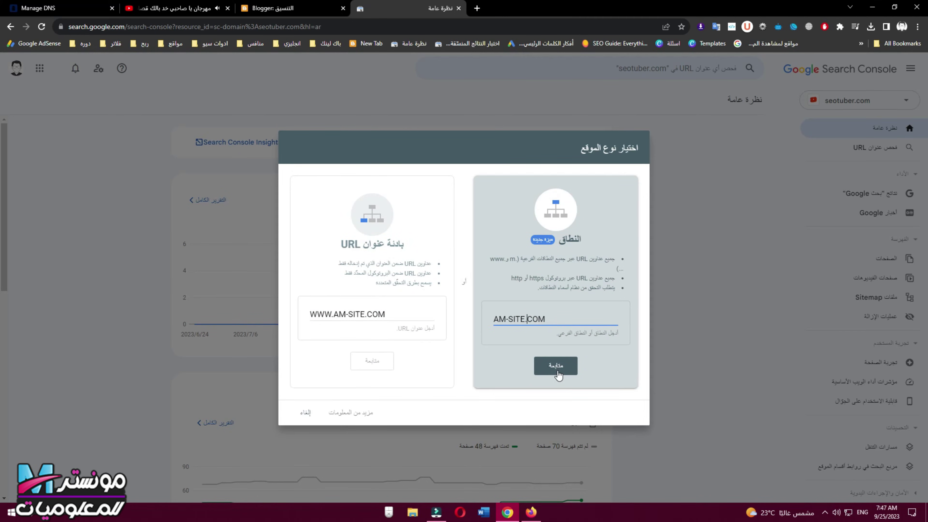
click(558, 374)
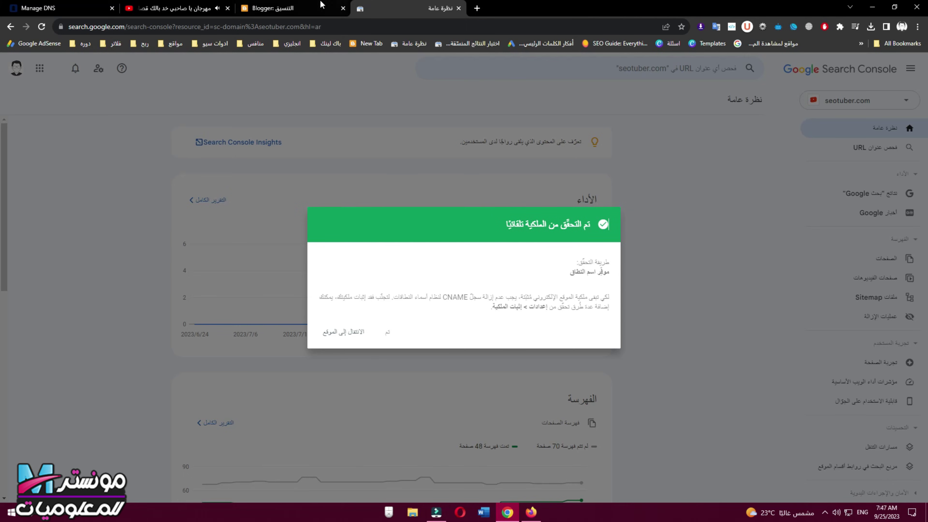
Switch to Firefox, submit AM-SITE.COM as a domain property, and start its ownership verification through NameSilo.com
click(310, 7)
click(406, 8)
click(534, 510)
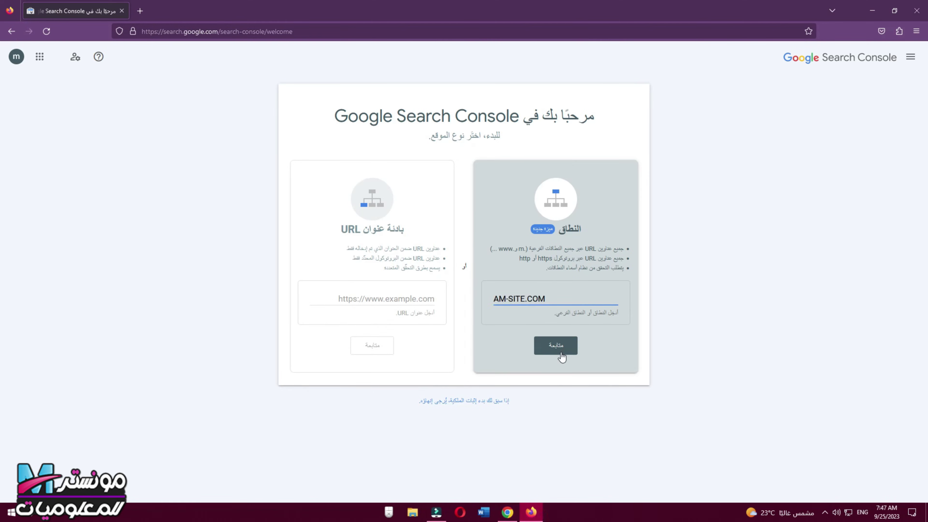
click(558, 351)
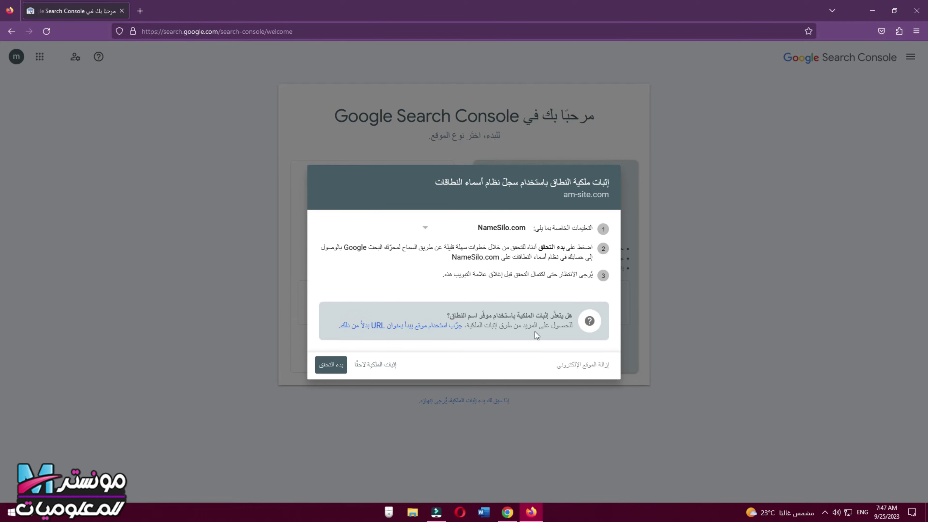
drag(545, 326, 542, 321)
click(507, 326)
click(329, 365)
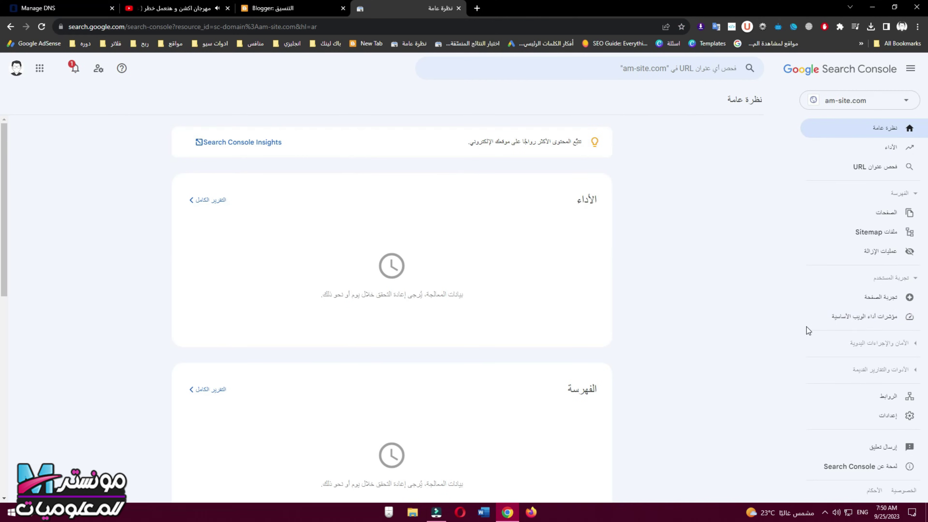
Open the sitemaps report of am-site.com and try to submit AM-SITE.COM/site.xml as a new sitemap
click(880, 232)
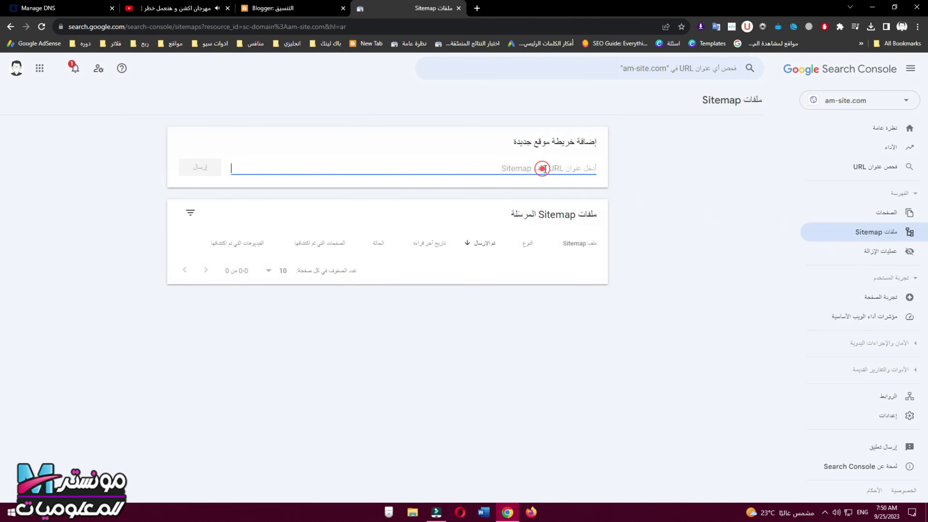
click(549, 169)
key(ctrl+v)
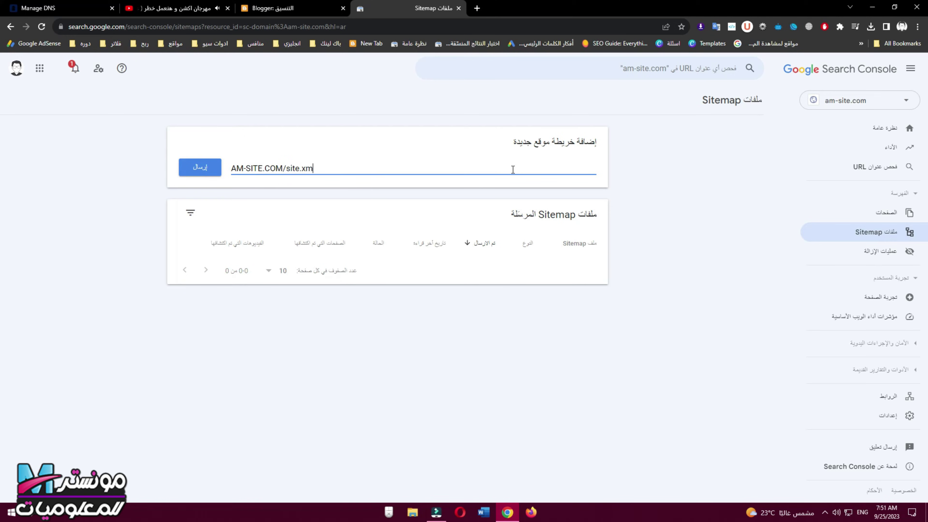
click(209, 170)
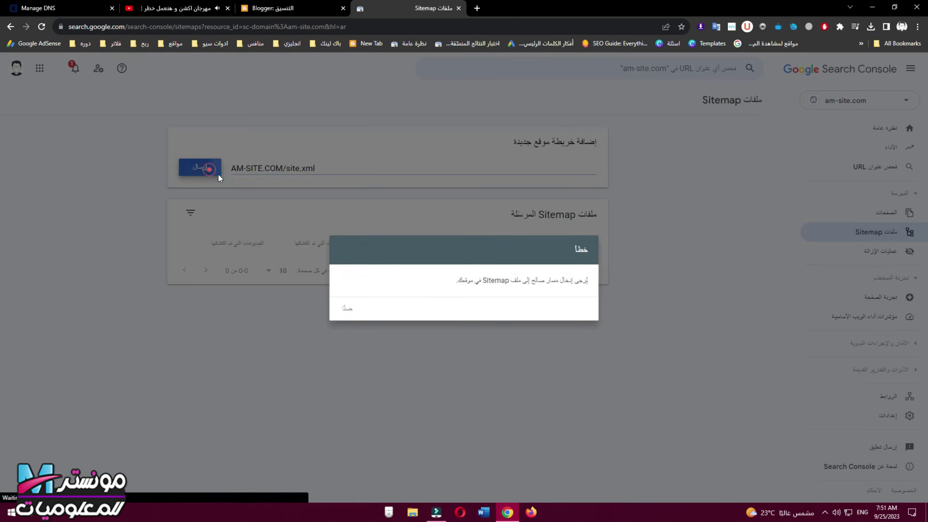
click(333, 311)
click(232, 170)
text(ww.)
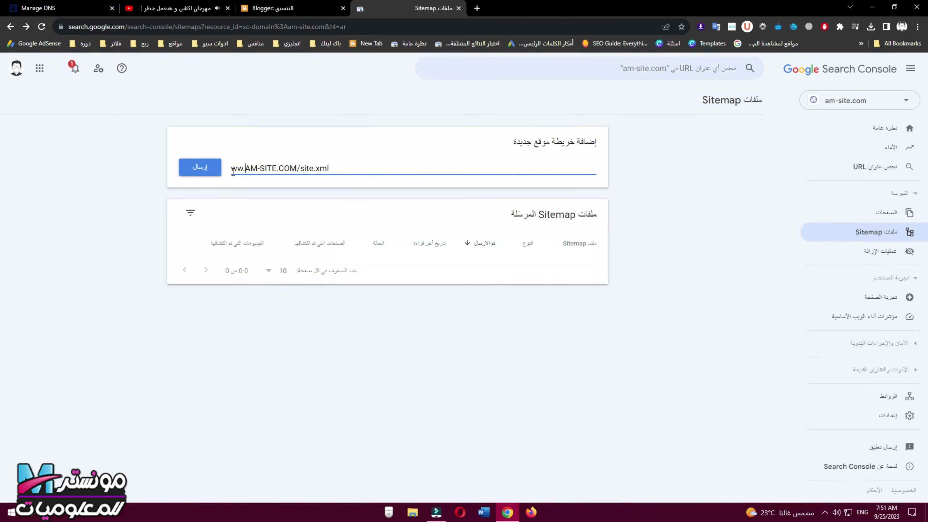
text(w)
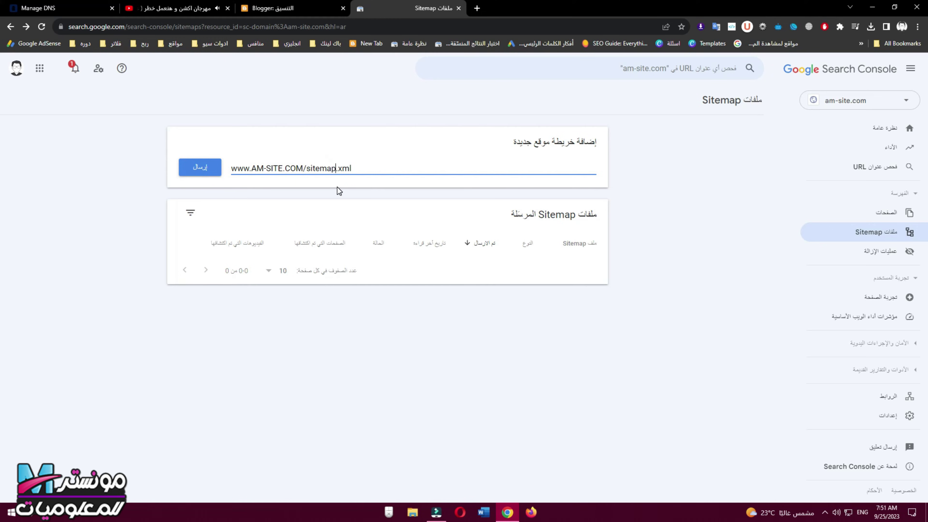
key(Return)
click(343, 315)
Remove the www and domain part from the sitemap address and try to submit it as sitemap.xml
click(256, 169)
key(Delete)
key(Delete)
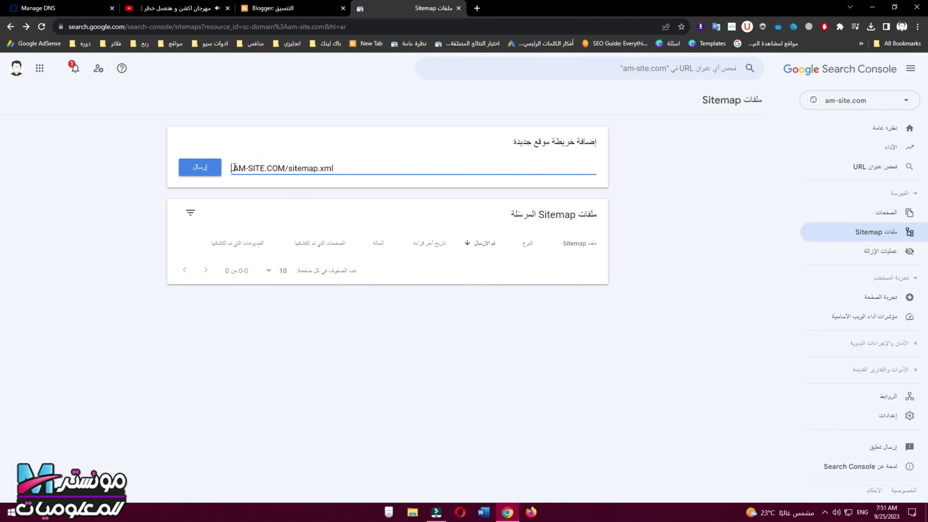
mouse_move(288, 170)
mouse_down()
mouse_move(350, 170)
mouse_move(286, 171)
mouse_up()
key(Return)
click(340, 309)
click(355, 169)
click(355, 169)
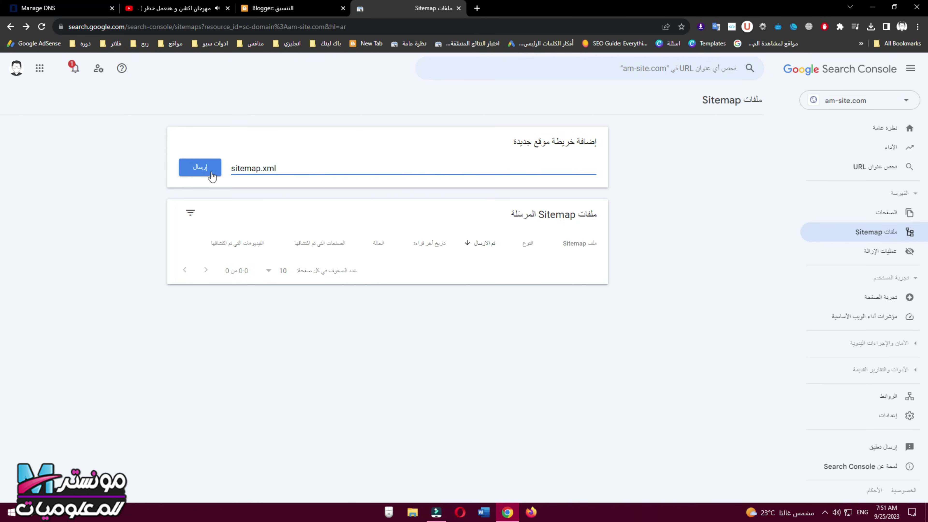
click(199, 169)
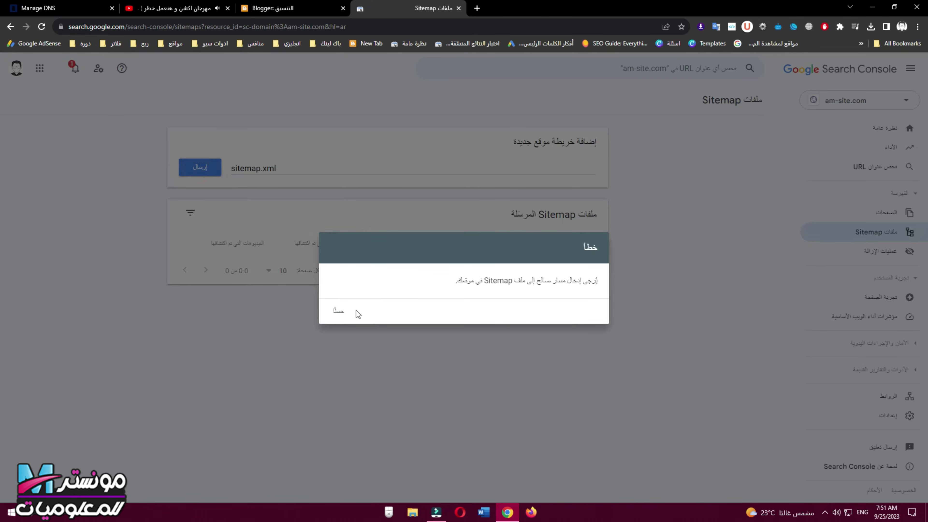
click(347, 311)
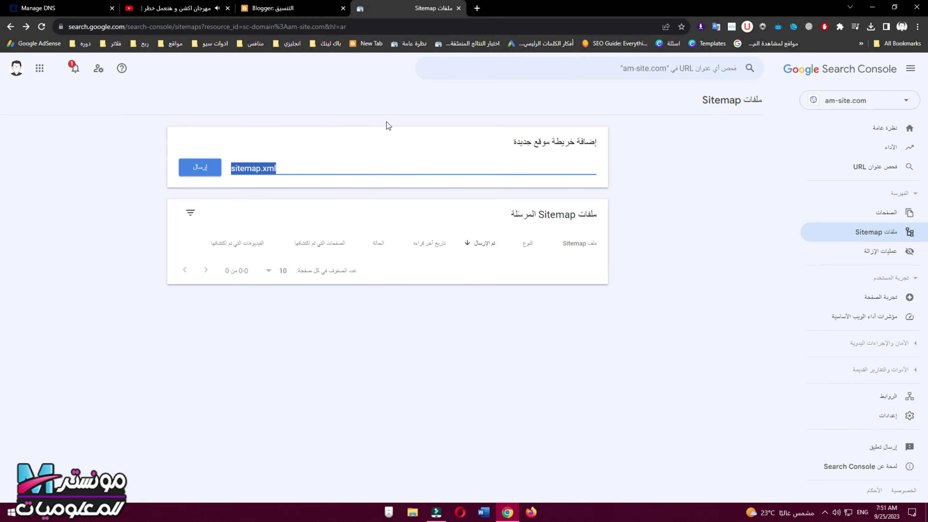
click(281, 167)
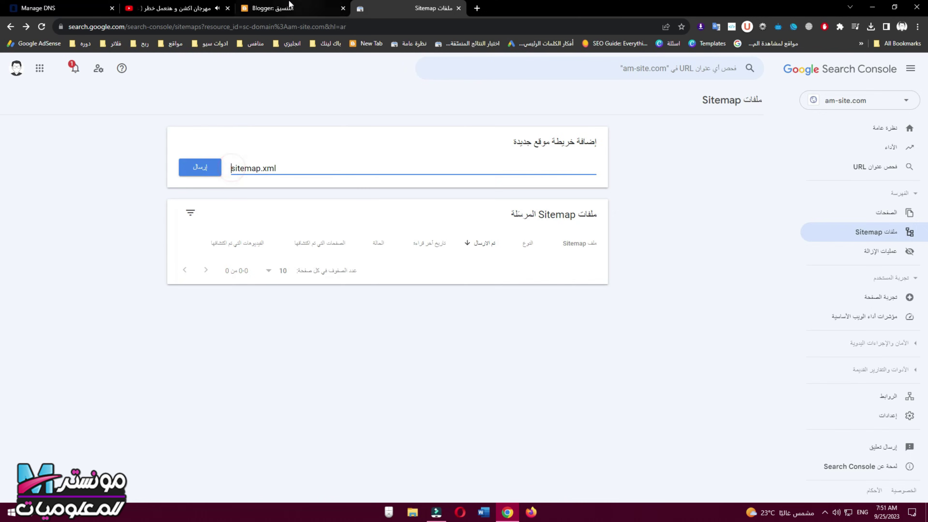
click(274, 8)
click(873, 402)
click(347, 27)
key(ctrl+c)
click(494, 8)
click(238, 169)
key(ctrl+v)
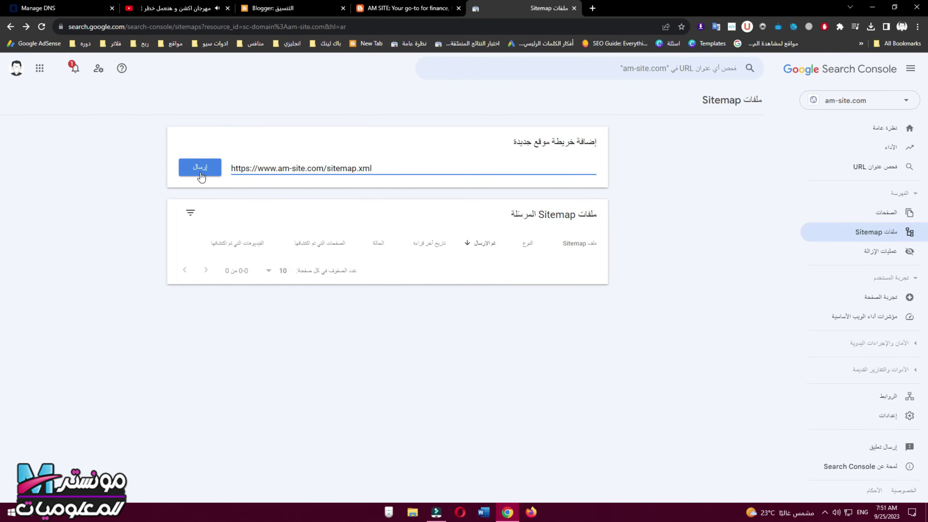
click(206, 175)
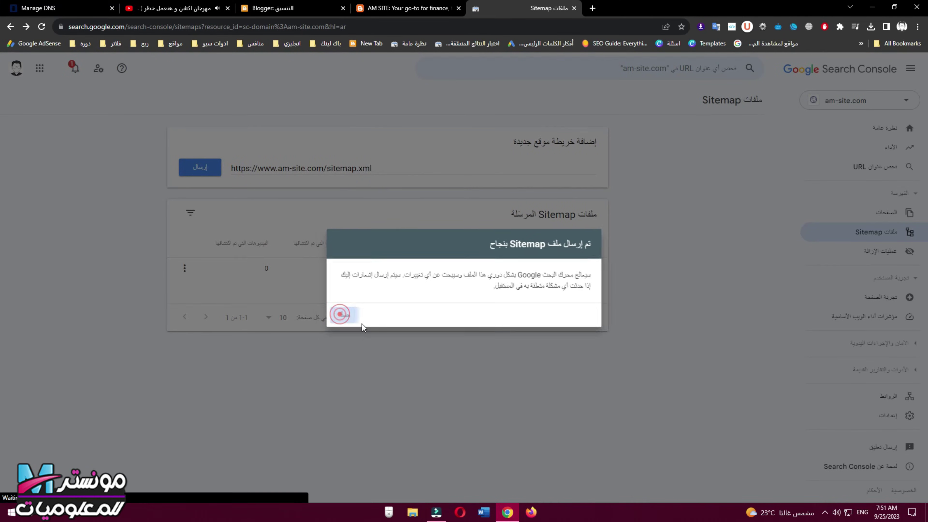
click(358, 320)
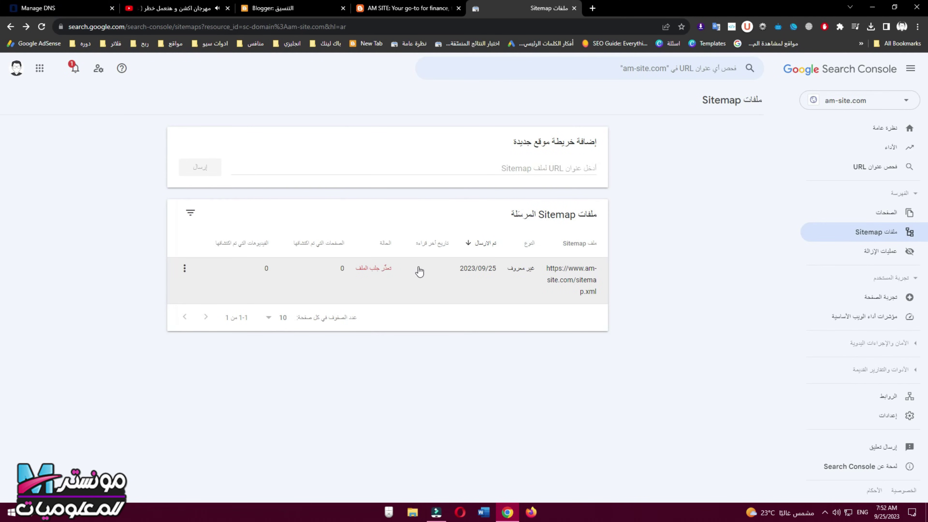
Highlight the status of the submitted sitemap.xml, view its details, and return to the sitemap list
drag(396, 270, 353, 274)
click(353, 274)
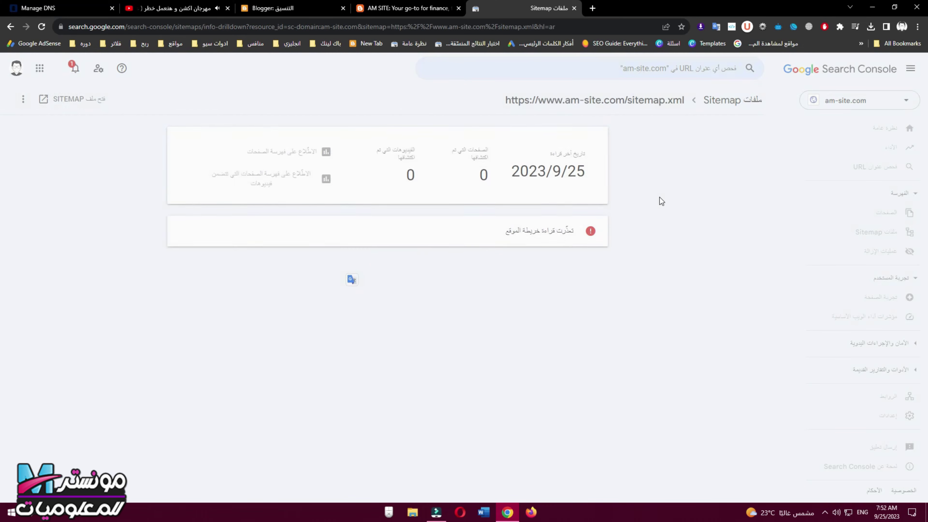
click(11, 26)
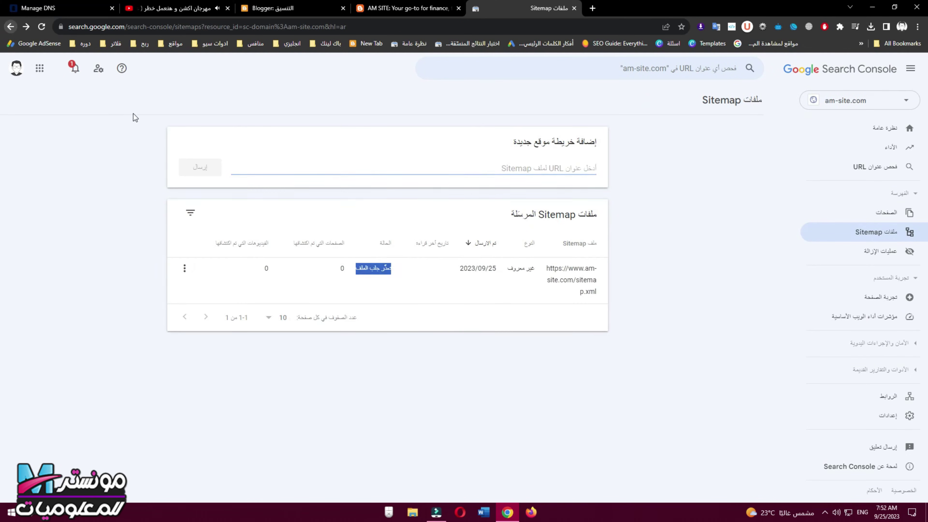
click(370, 172)
key(ctrl+v)
click(345, 169)
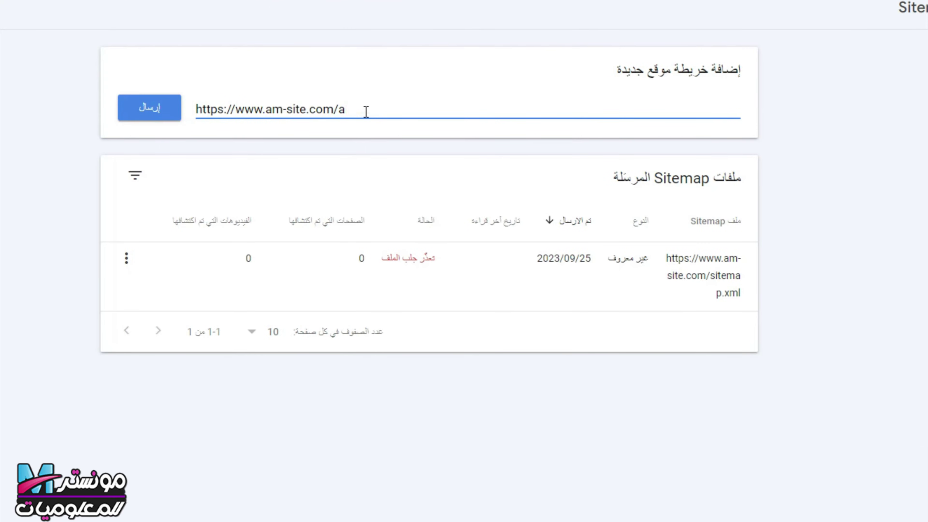
text(rss.xml)
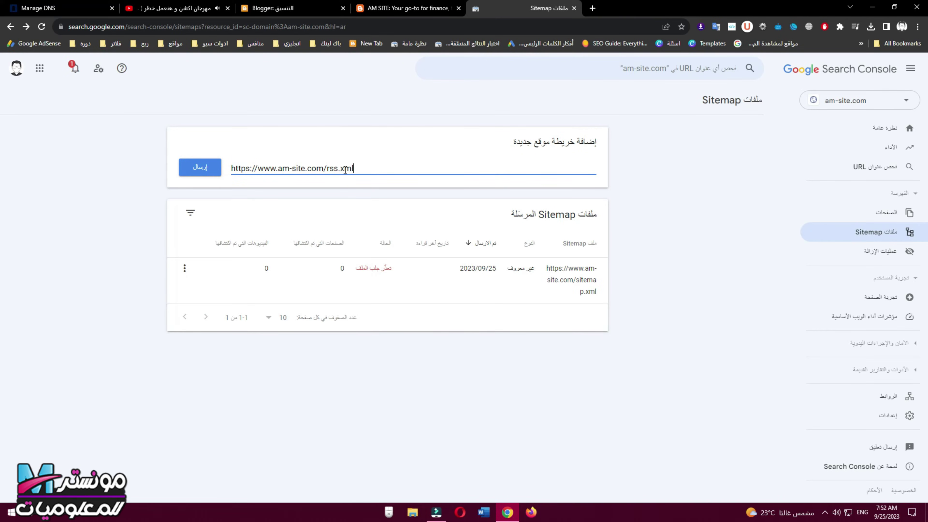
key(Return)
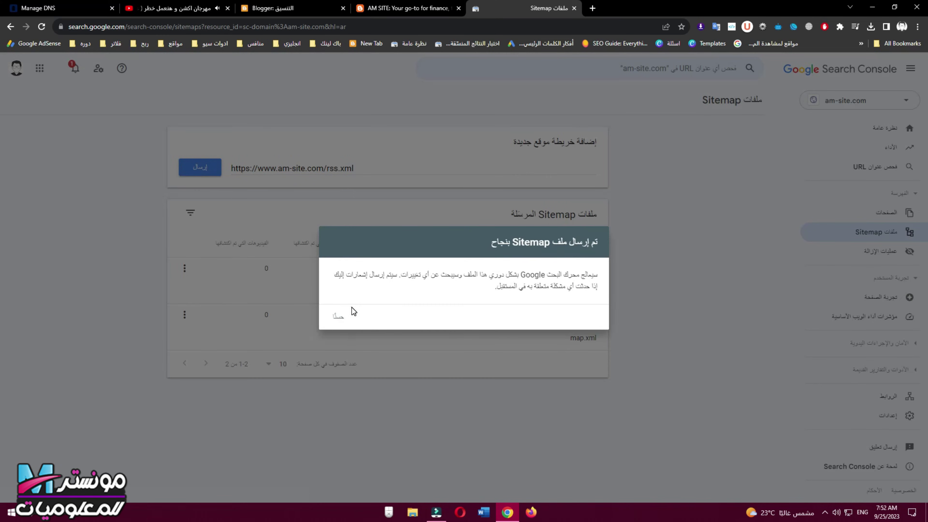
click(335, 313)
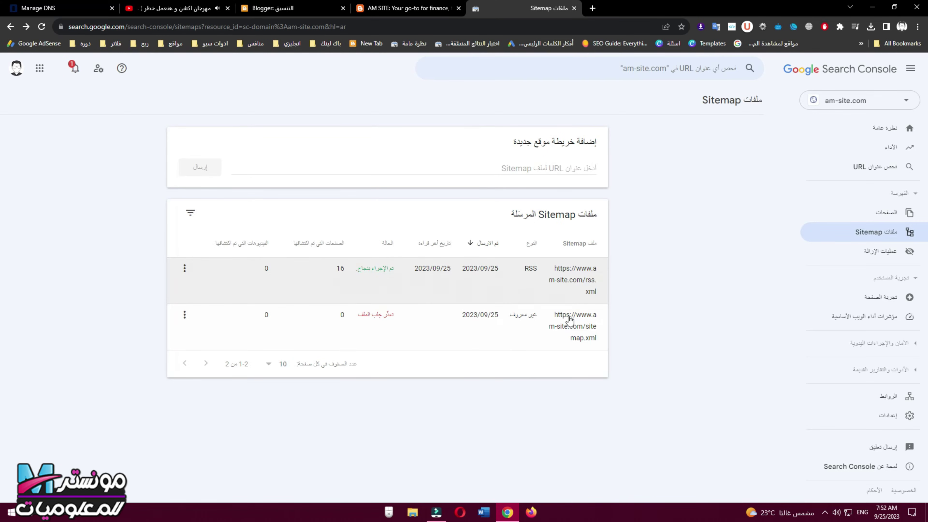
Open the details of the sitemap.xml entry and remove it from the submitted sitemaps
click(185, 315)
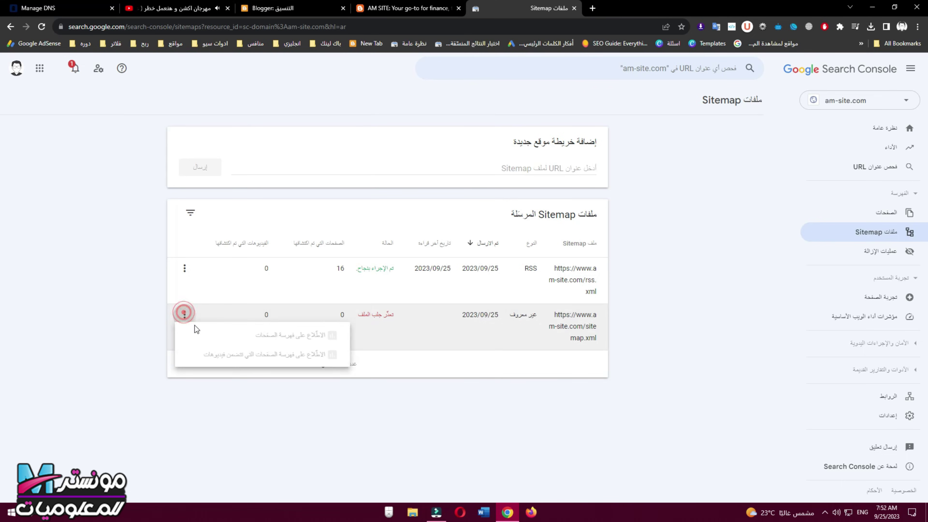
click(271, 313)
click(23, 99)
click(68, 128)
click(355, 293)
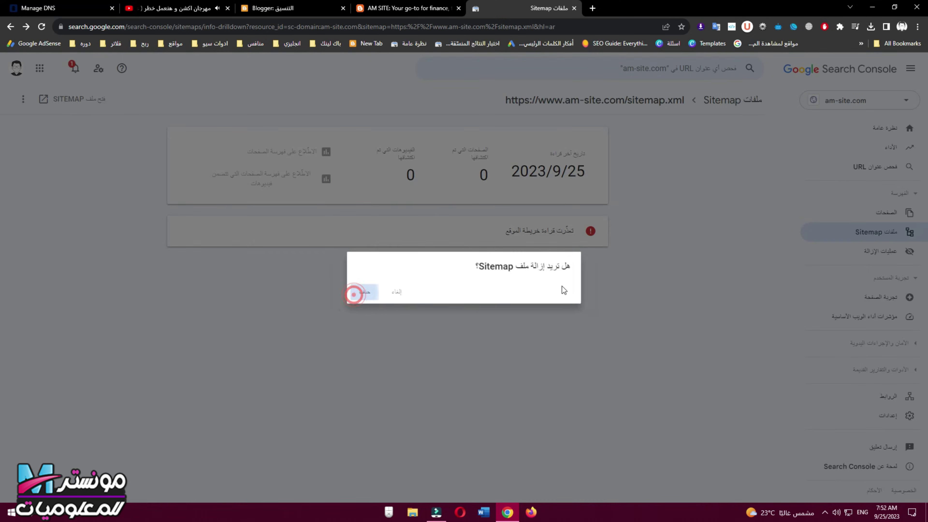
click(699, 115)
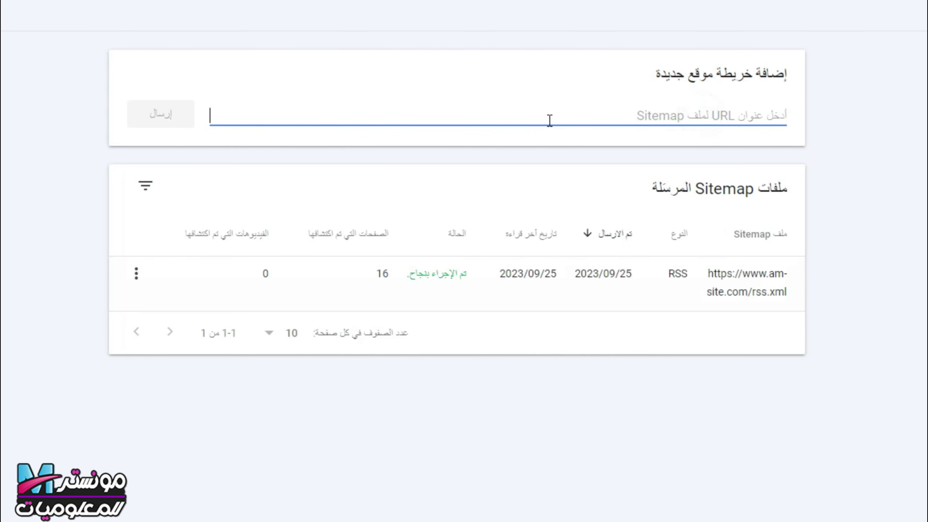
key(ctrl+v)
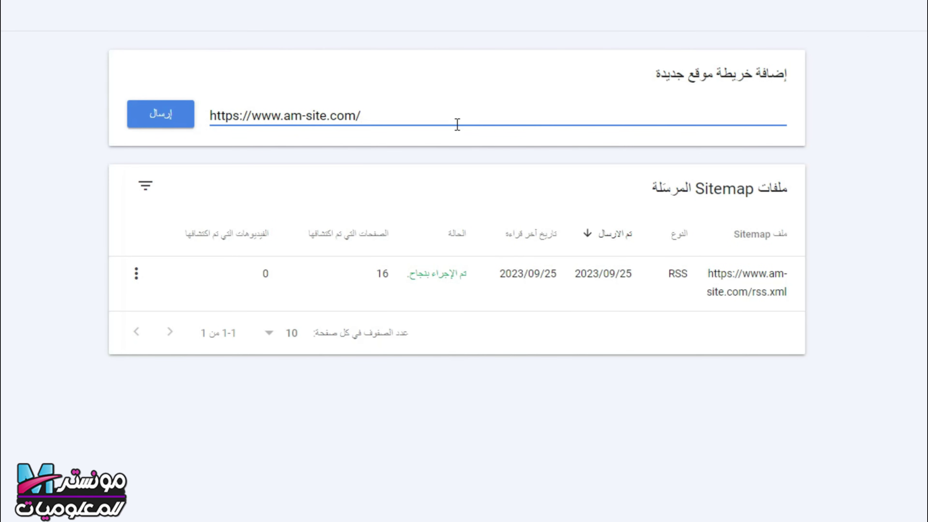
text(sitemap.xml)
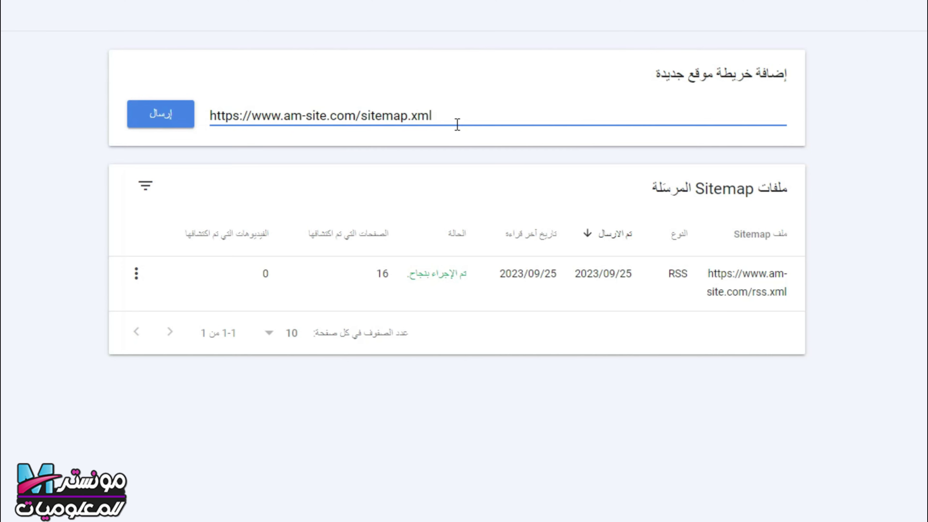
click(172, 124)
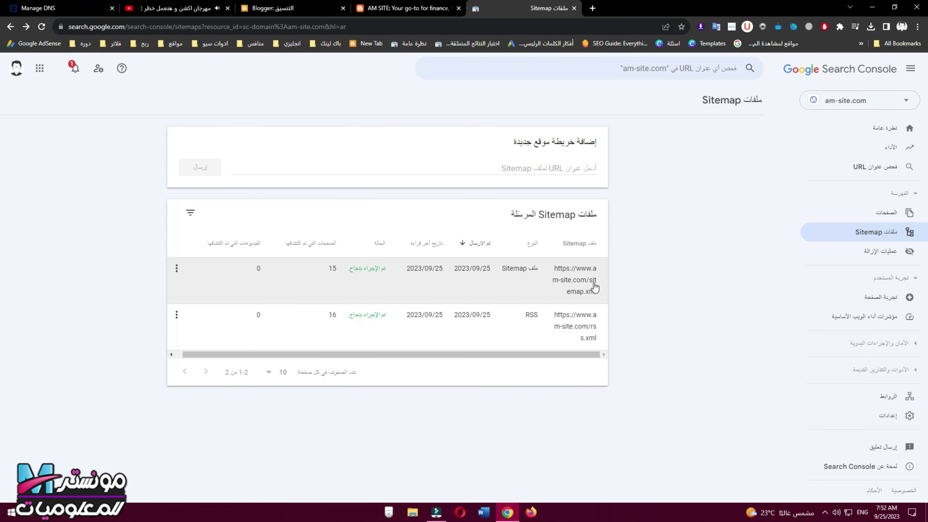
click(565, 290)
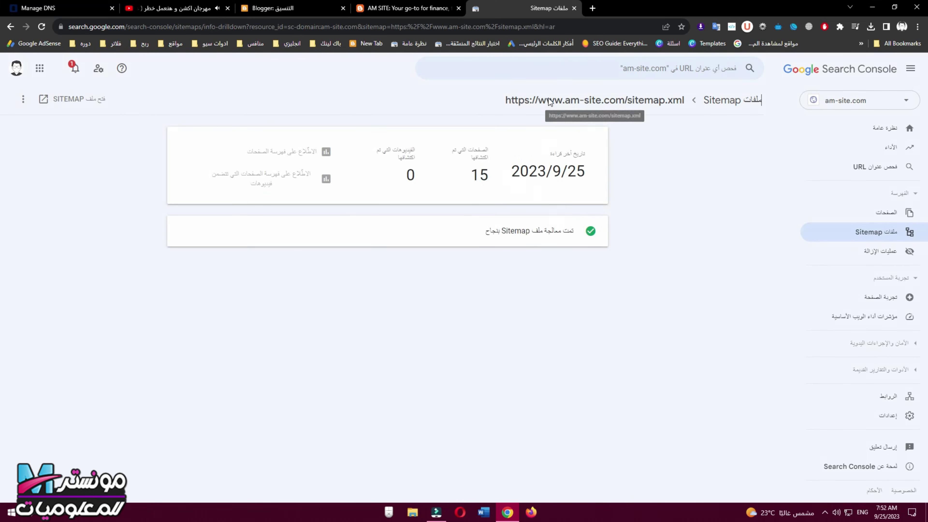
click(847, 234)
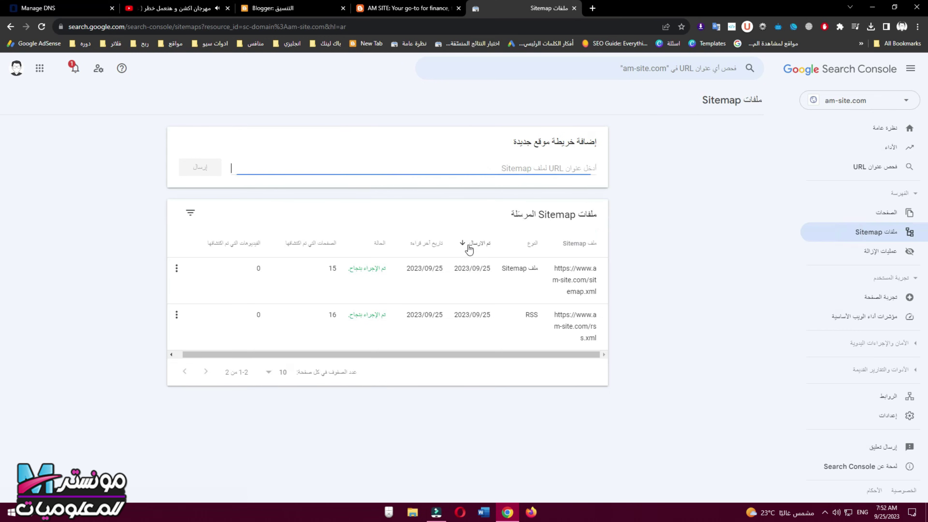
click(475, 168)
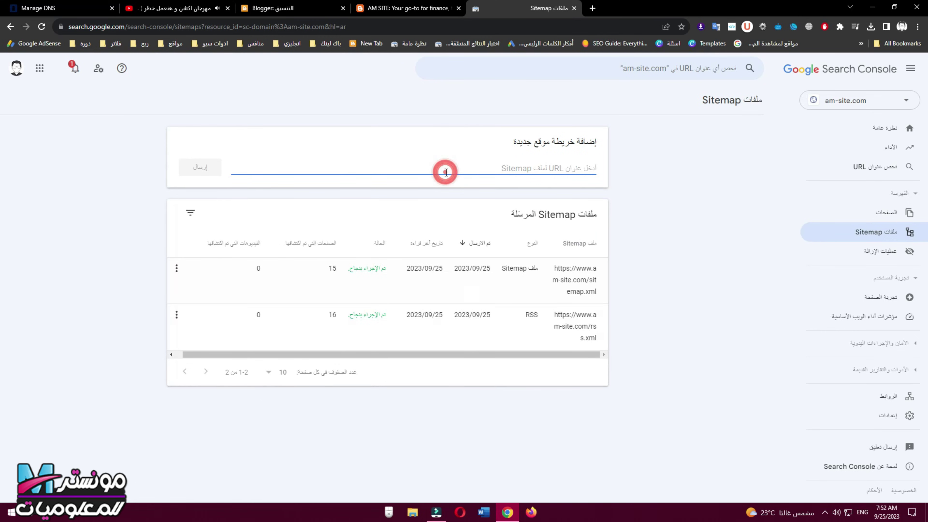
key(ctrl+v)
text(ato)
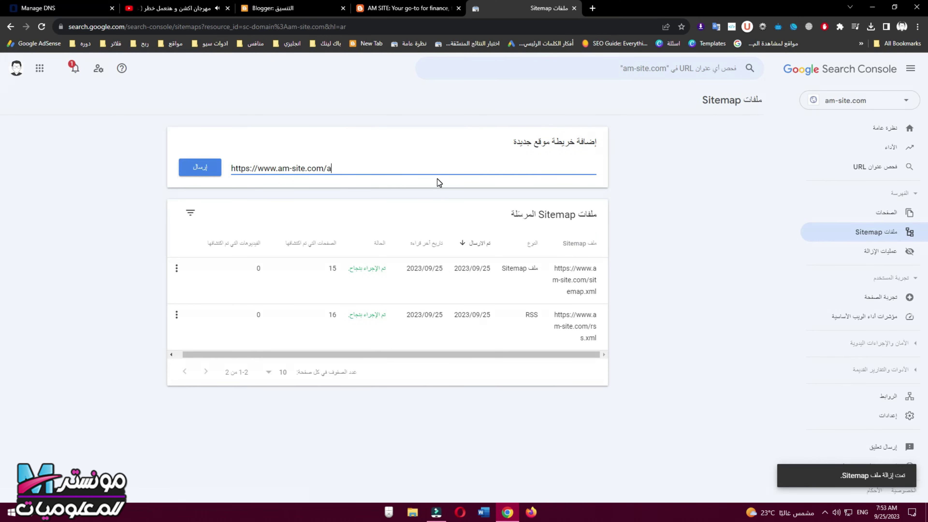
text(m.xml)
click(200, 167)
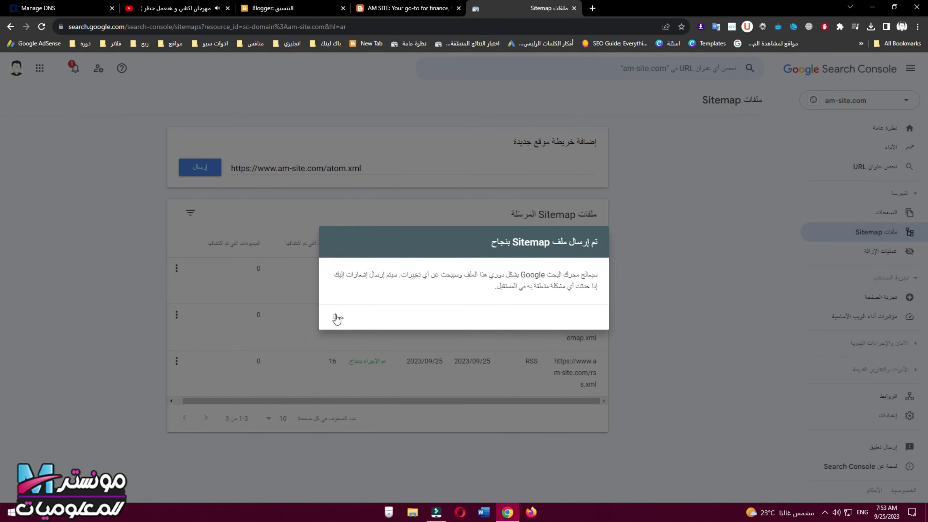
click(336, 318)
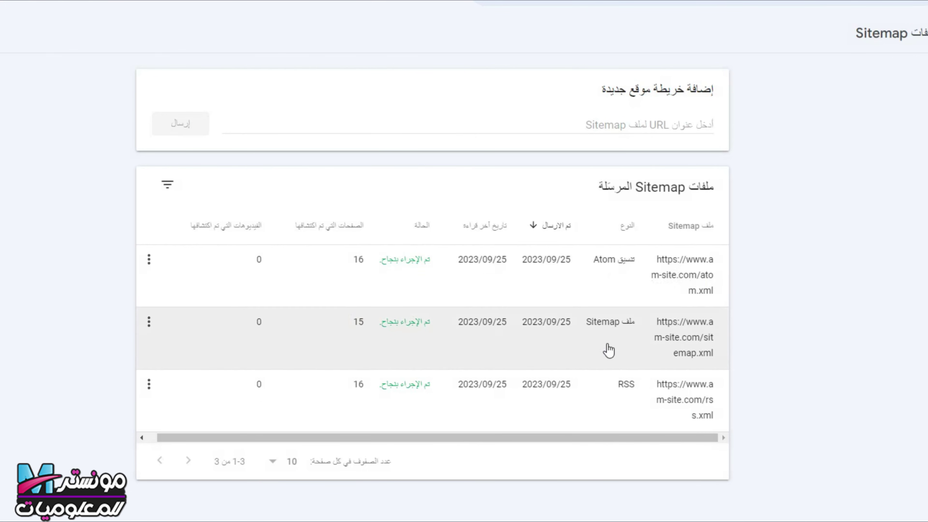
click(404, 437)
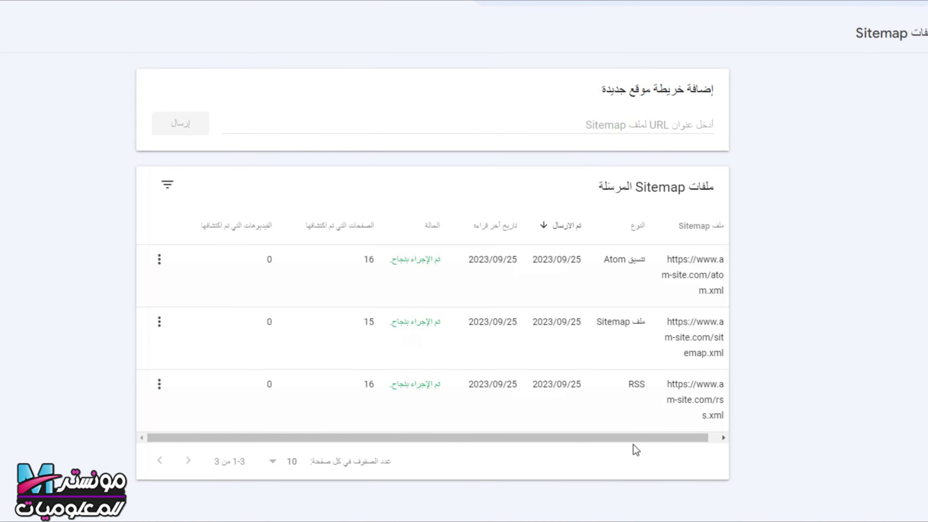
click(618, 436)
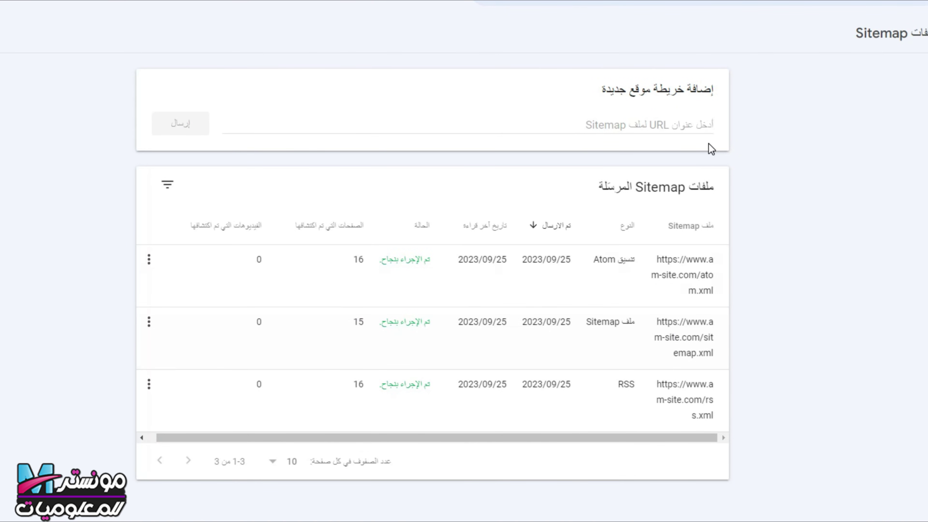